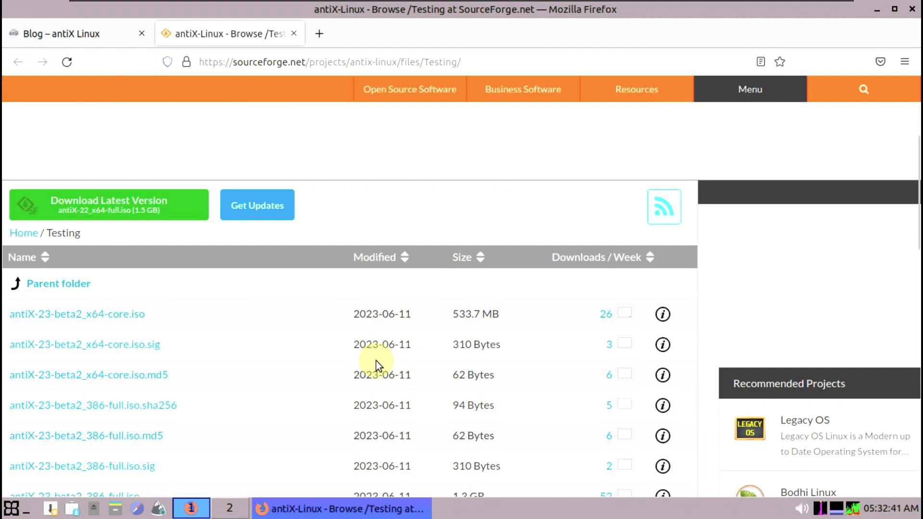
- Sort the antiX testing files by size, largest first, and try downloading antiX-23-beta2-runit_x64-full.iso before cancelling the download
{"action": "left_click", "coordinate": [461, 354]}
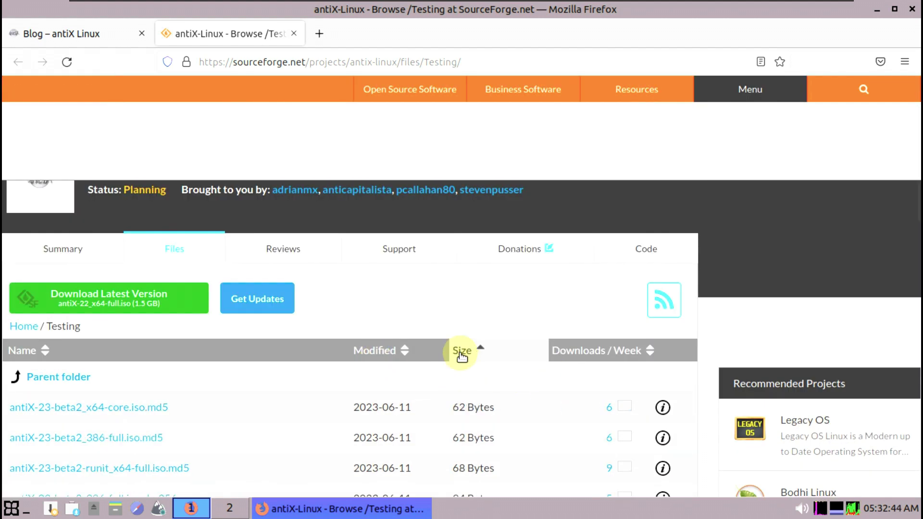
{"action": "left_click", "coordinate": [461, 355]}
{"action": "left_click", "coordinate": [135, 407]}
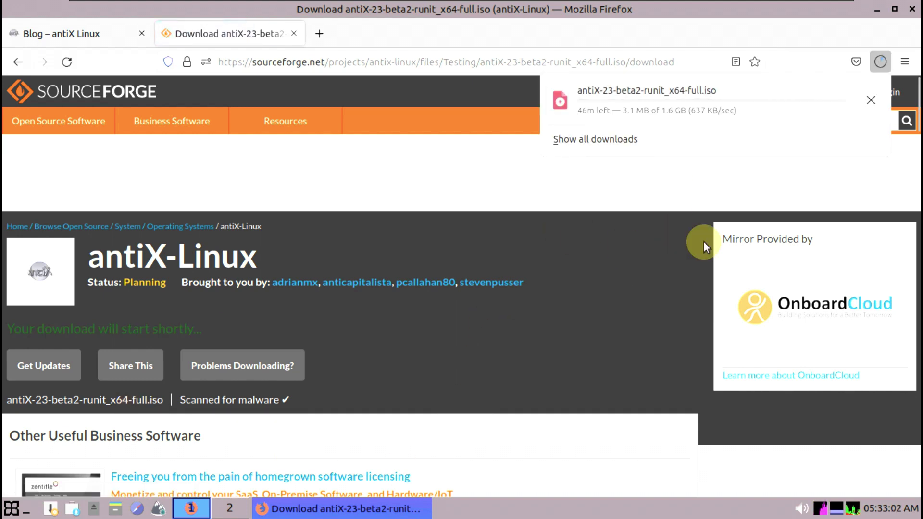
{"action": "left_click", "coordinate": [869, 100]}
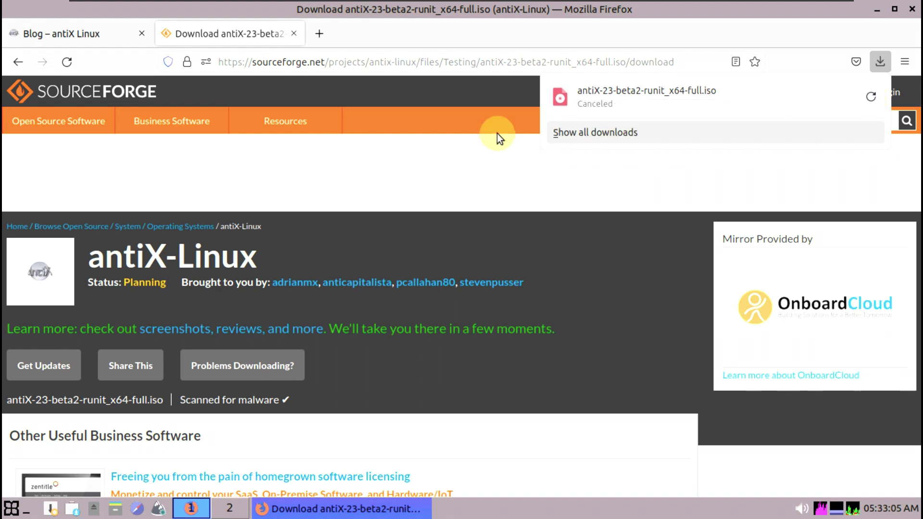
- Close the SourceForge tab and the browser, and launch the antiX Installer from the desktop
{"action": "left_click", "coordinate": [293, 33]}
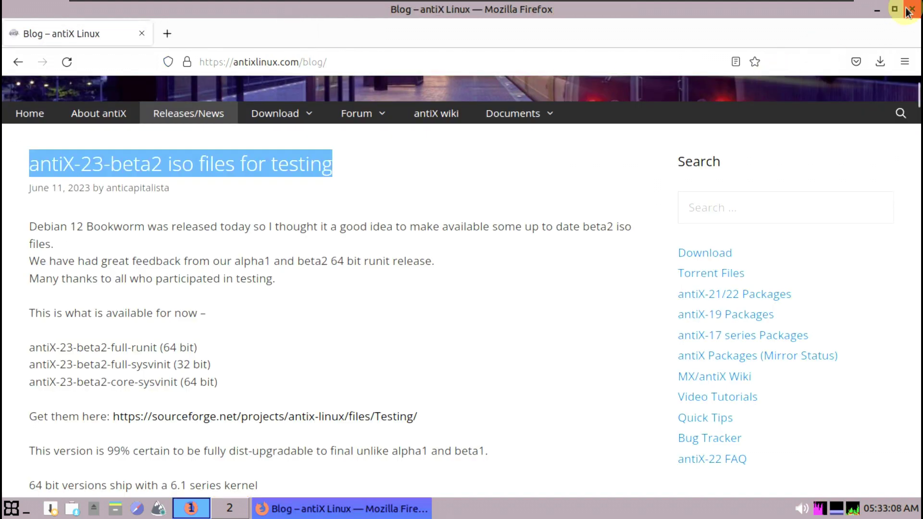
{"action": "left_click", "coordinate": [908, 11]}
{"action": "right_click", "coordinate": [43, 156]}
{"action": "mouse_move", "coordinate": [92, 90]}
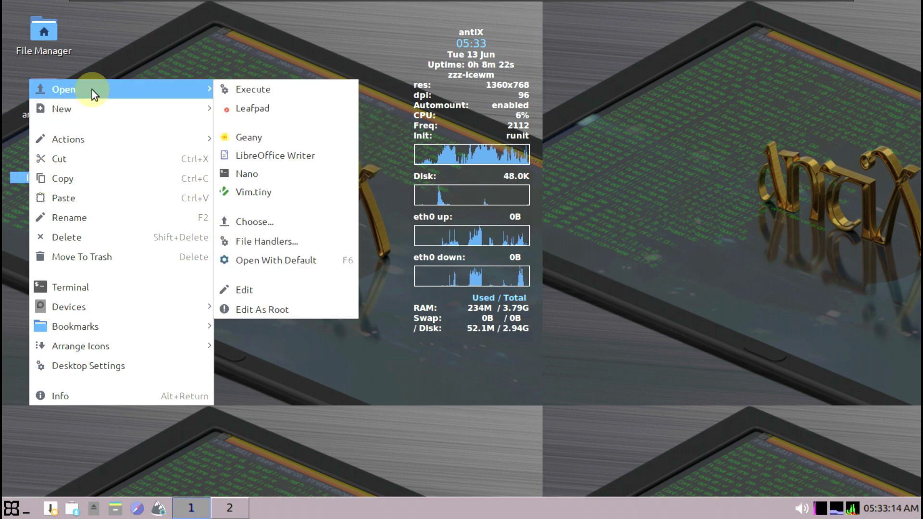
{"action": "left_click", "coordinate": [242, 92]}
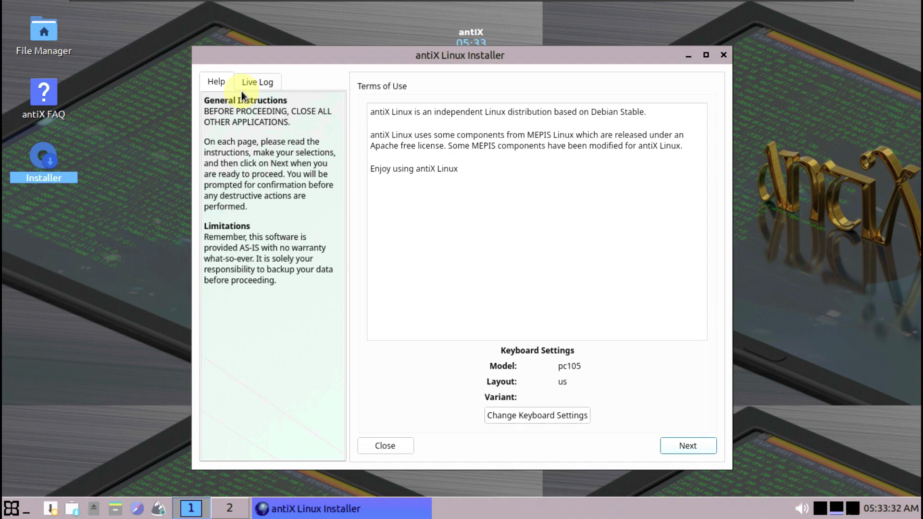
- Review the installer's live log and the advanced system keyboard options, leaving the keyboard settings without applying changes
{"action": "left_click", "coordinate": [253, 82]}
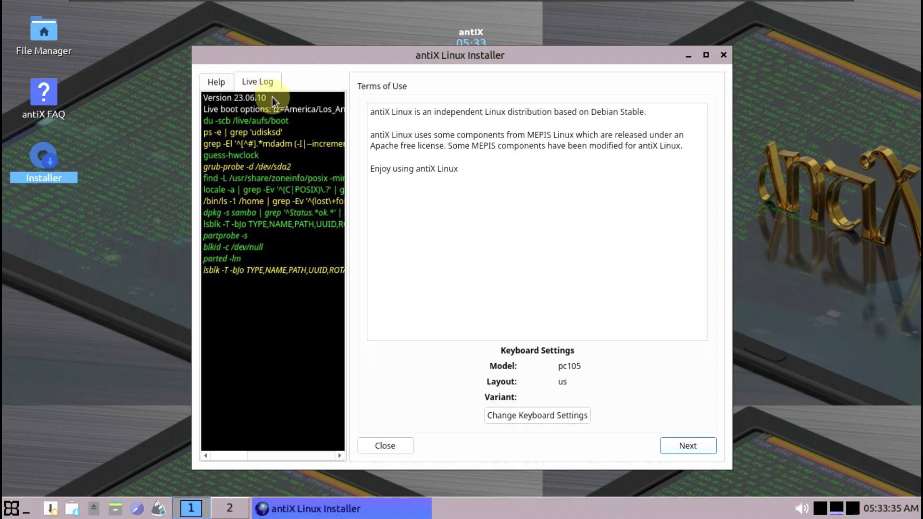
{"action": "left_click", "coordinate": [531, 416]}
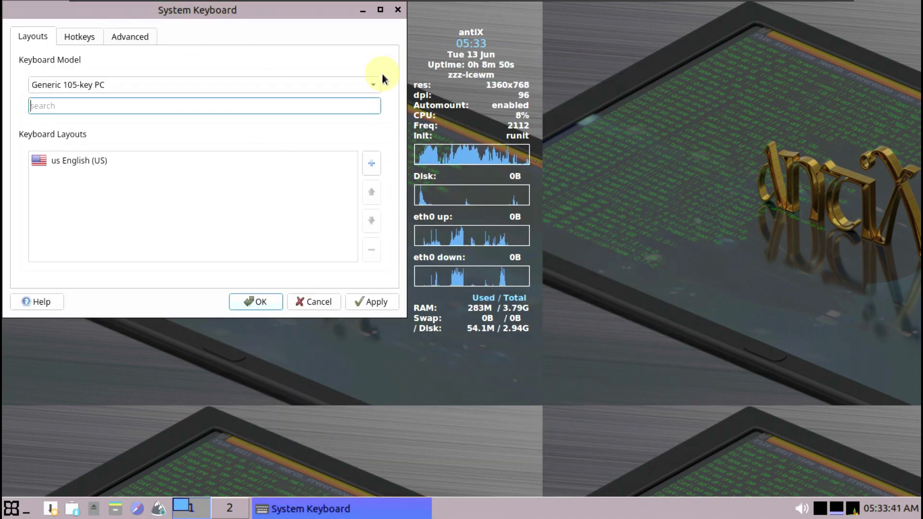
{"action": "left_click_drag", "start_coordinate": [276, 9], "coordinate": [280, 84]}
{"action": "left_click", "coordinate": [343, 101]}
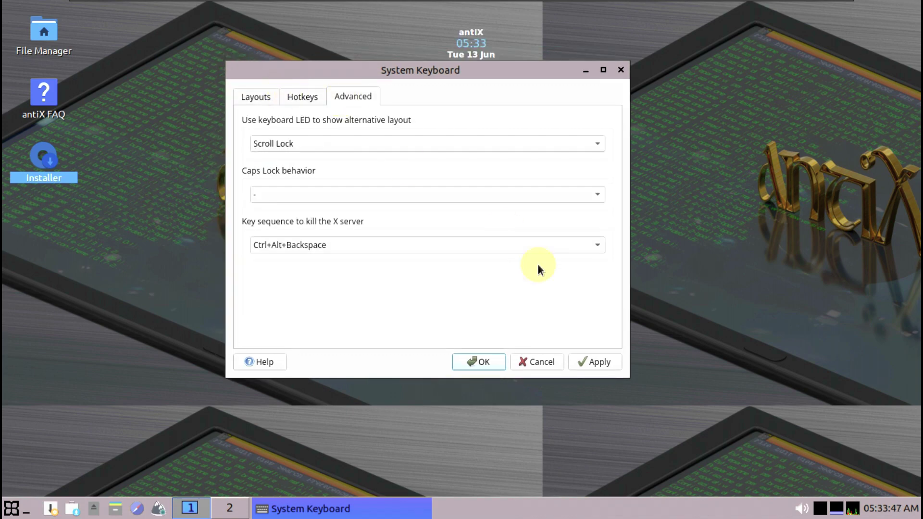
{"action": "left_click", "coordinate": [541, 362]}
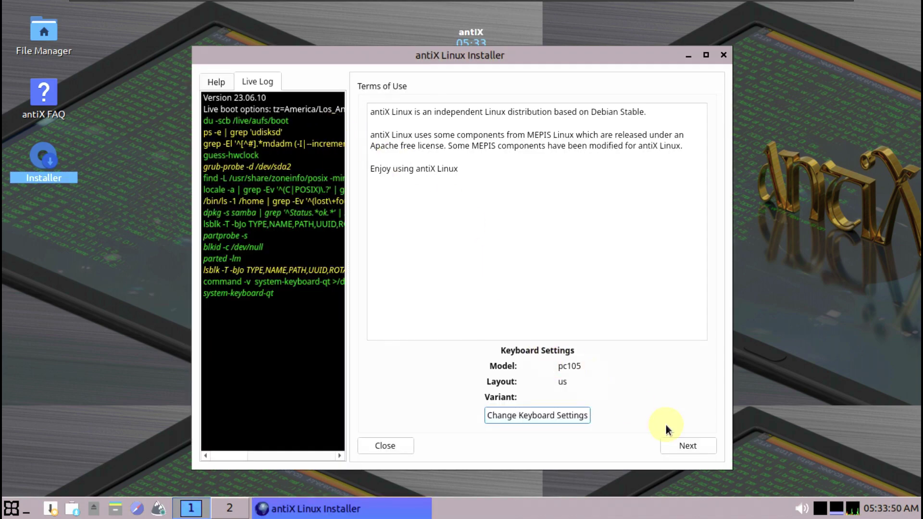
- Examine the installation type options and the disk choices for a regular full-disk install, and close the installer
{"action": "left_click", "coordinate": [679, 444]}
{"action": "left_click", "coordinate": [403, 322]}
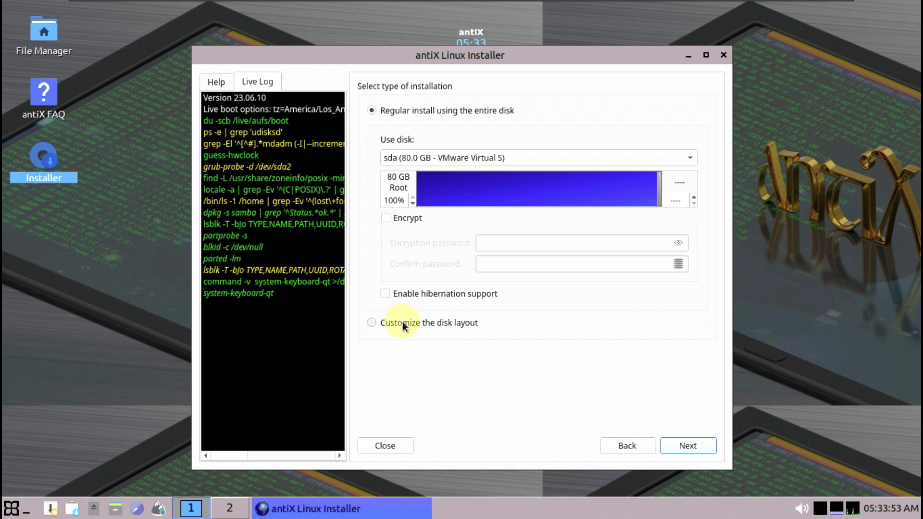
{"action": "left_click", "coordinate": [420, 112]}
{"action": "left_click", "coordinate": [671, 158]}
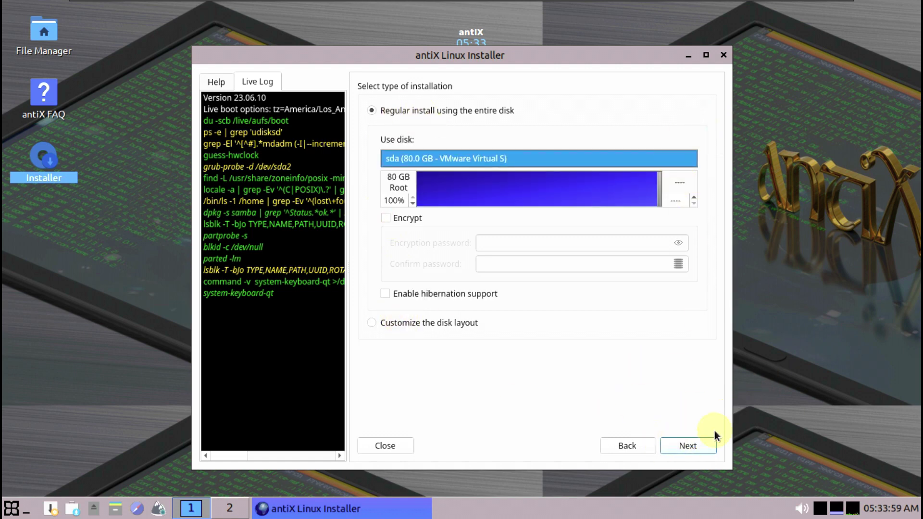
{"action": "left_click", "coordinate": [706, 446]}
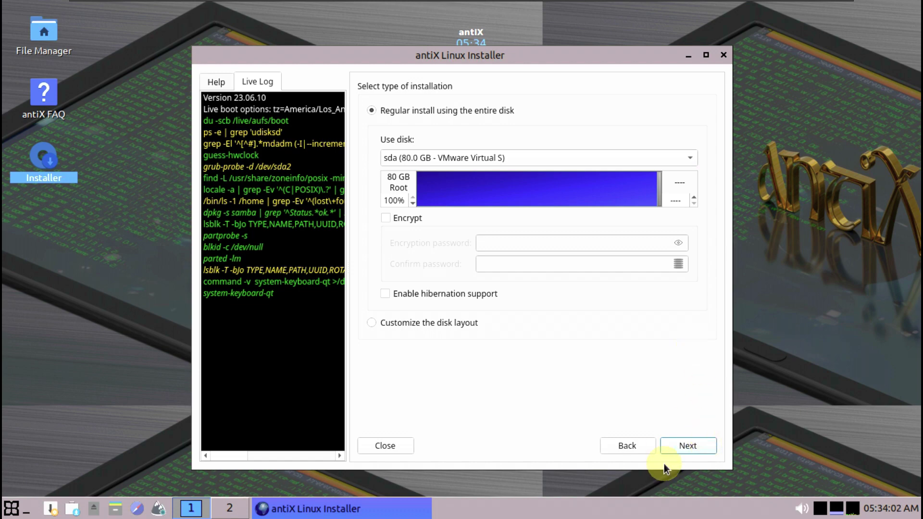
{"action": "left_click", "coordinate": [723, 56]}
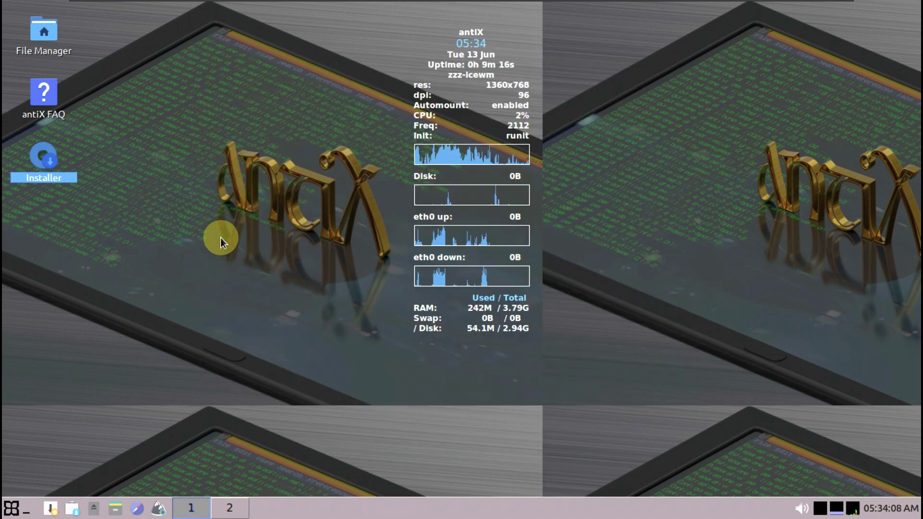
- Look through the installed application categories and open the Wallpaper tool from the preferences category
{"action": "left_click", "coordinate": [9, 508]}
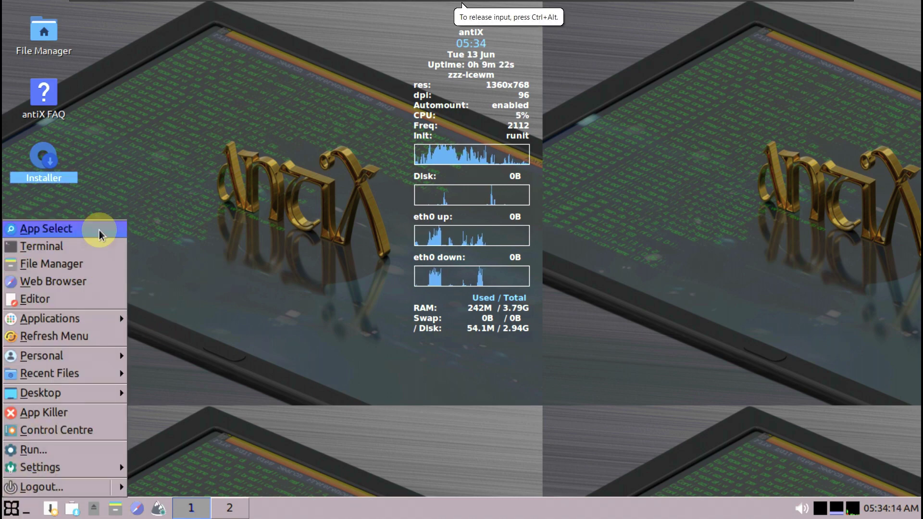
{"action": "mouse_move", "coordinate": [75, 318]}
{"action": "mouse_move", "coordinate": [147, 318]}
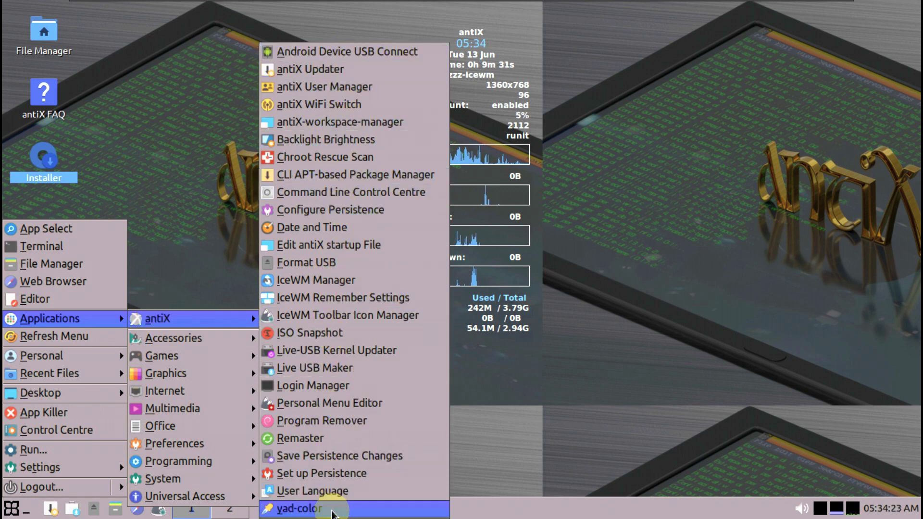
{"action": "mouse_move", "coordinate": [247, 337]}
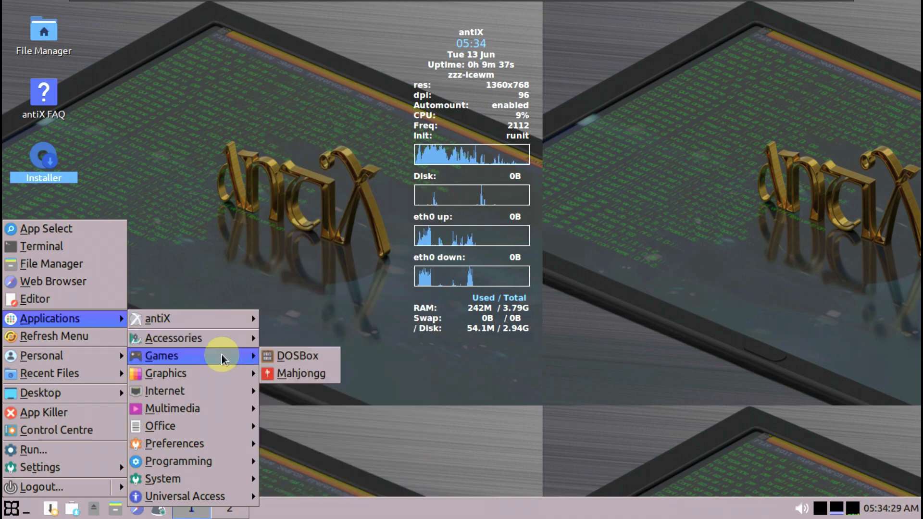
{"action": "mouse_move", "coordinate": [219, 376]}
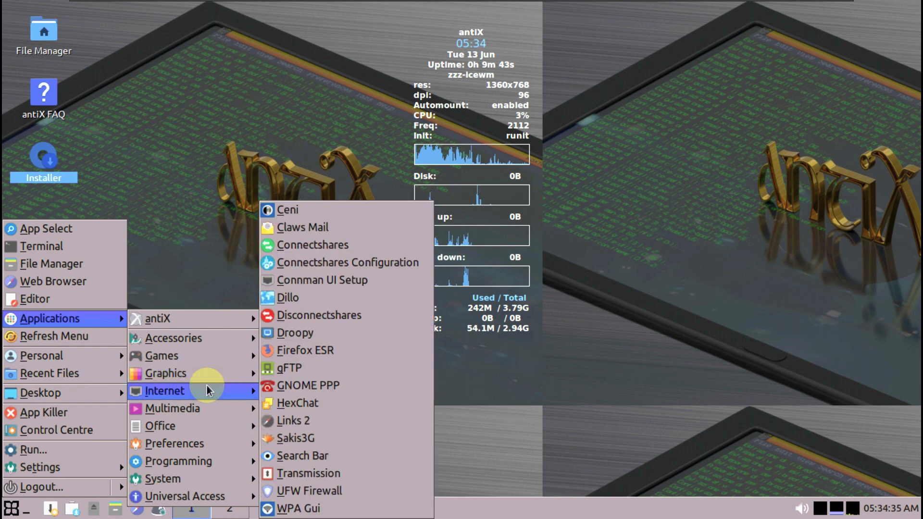
{"action": "mouse_move", "coordinate": [209, 409]}
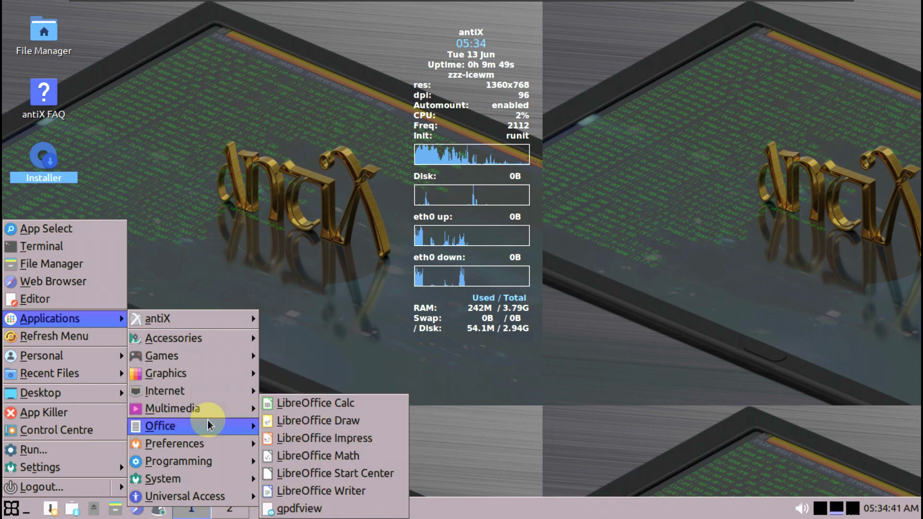
{"action": "mouse_move", "coordinate": [211, 445]}
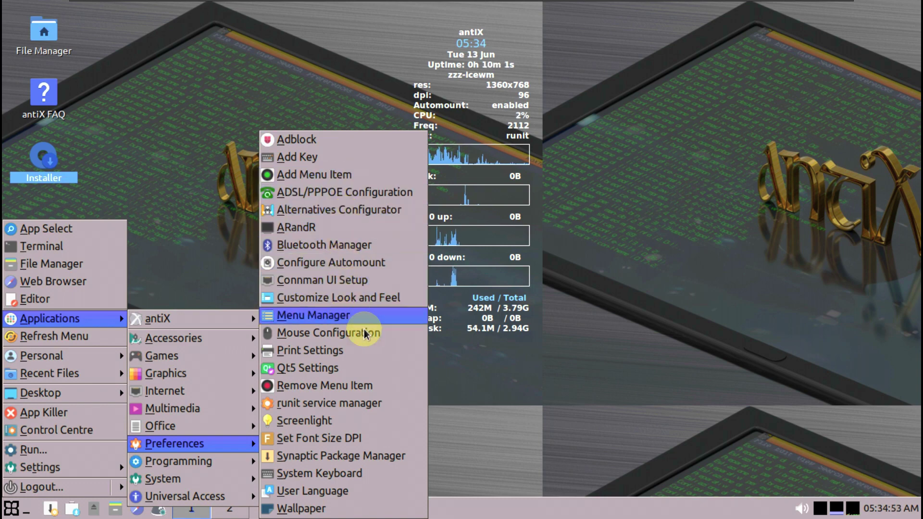
{"action": "left_click", "coordinate": [329, 507]}
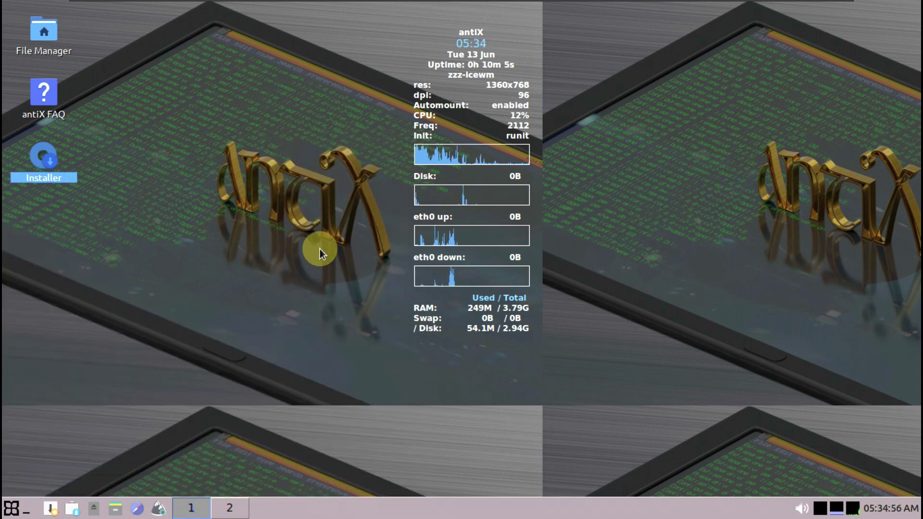
- Set the desktop background to Random Wallpaper with Scale sizing, apply it, and close the wallpaper tool
{"action": "left_click", "coordinate": [399, 347]}
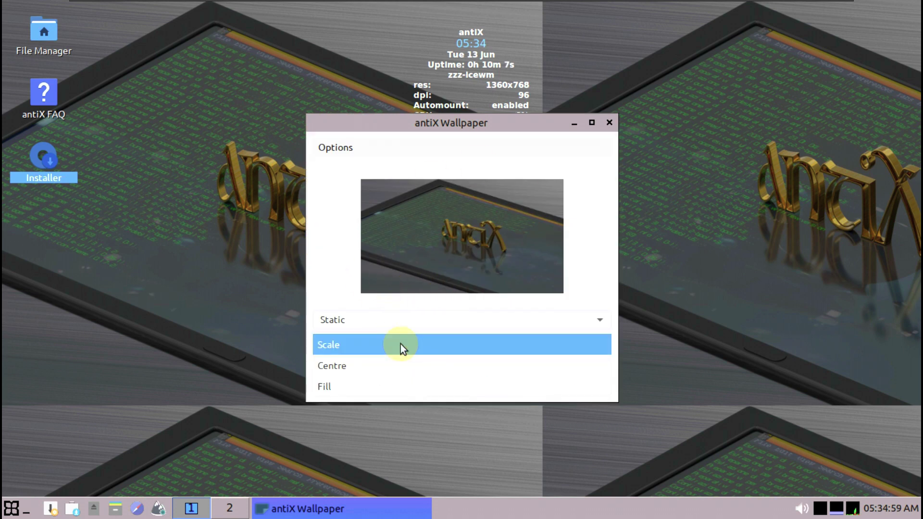
{"action": "left_click", "coordinate": [400, 344]}
{"action": "left_click", "coordinate": [394, 315]}
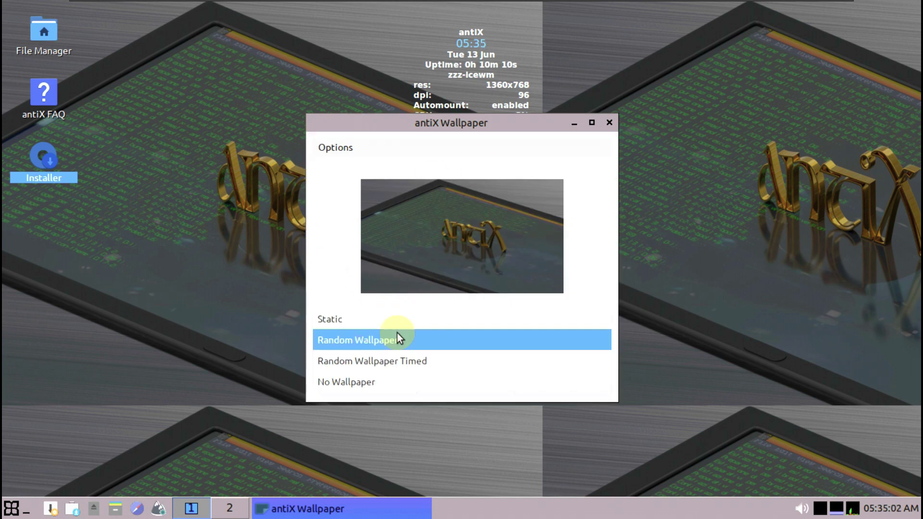
{"action": "left_click", "coordinate": [397, 332]}
{"action": "left_click", "coordinate": [538, 382]}
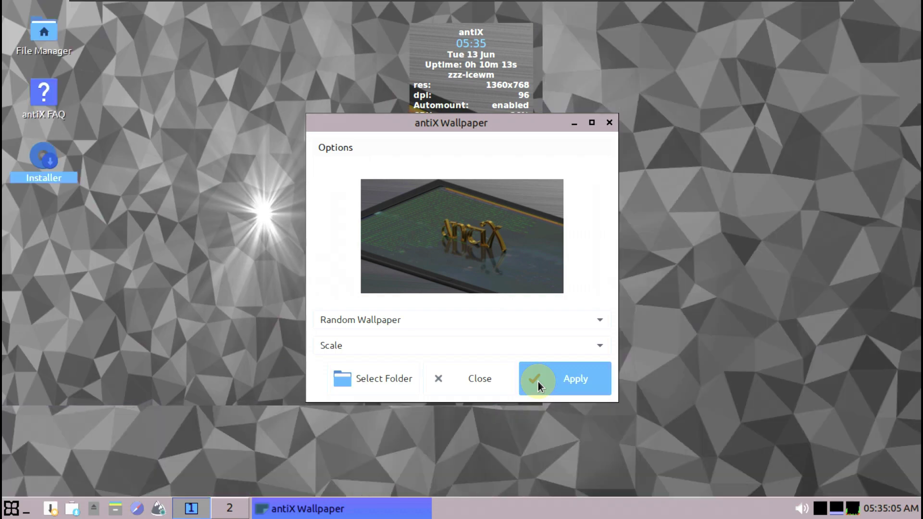
{"action": "left_click", "coordinate": [488, 388]}
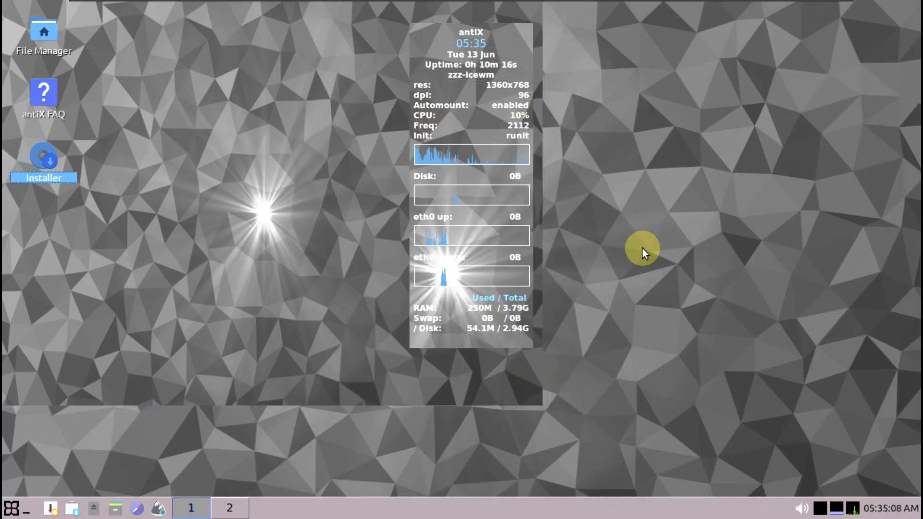
- Reopen the Wallpaper tool and apply the Random Wallpaper setting repeatedly to cycle through different backgrounds
{"action": "right_click", "coordinate": [180, 131]}
{"action": "mouse_move", "coordinate": [232, 231]}
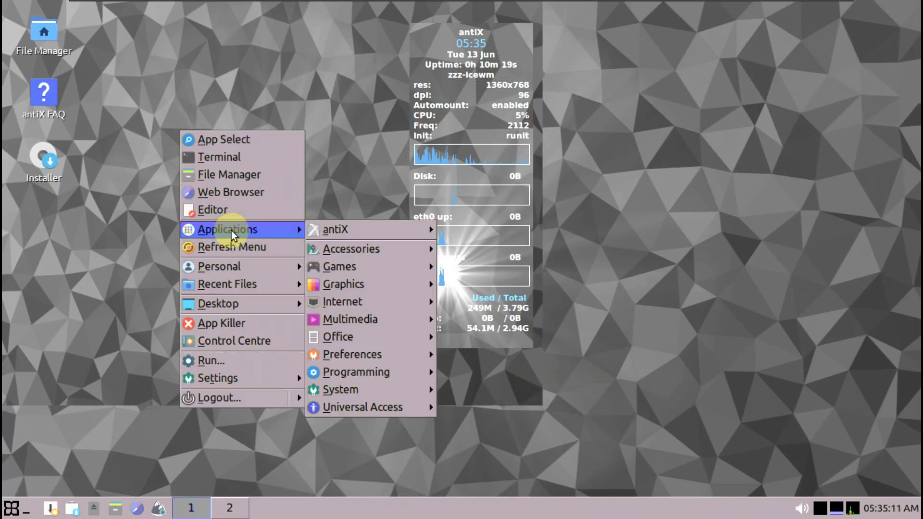
{"action": "mouse_move", "coordinate": [360, 389]}
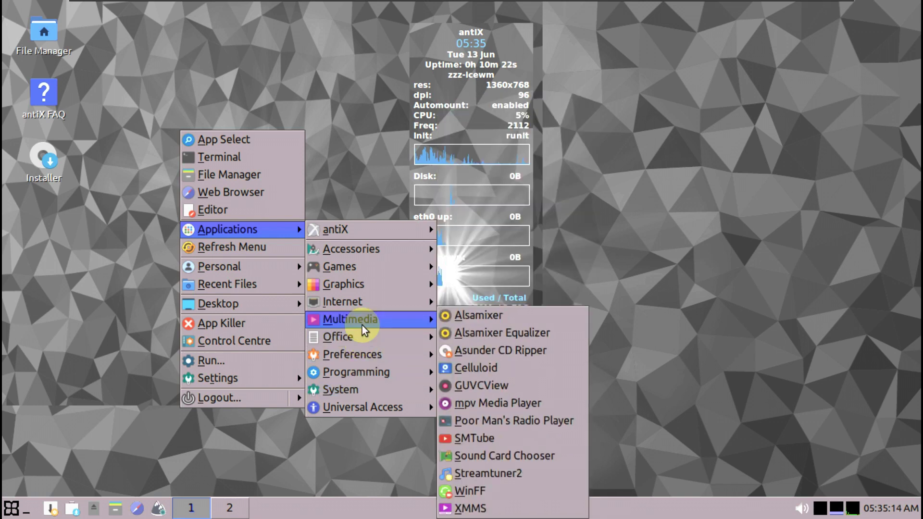
{"action": "mouse_move", "coordinate": [363, 335]}
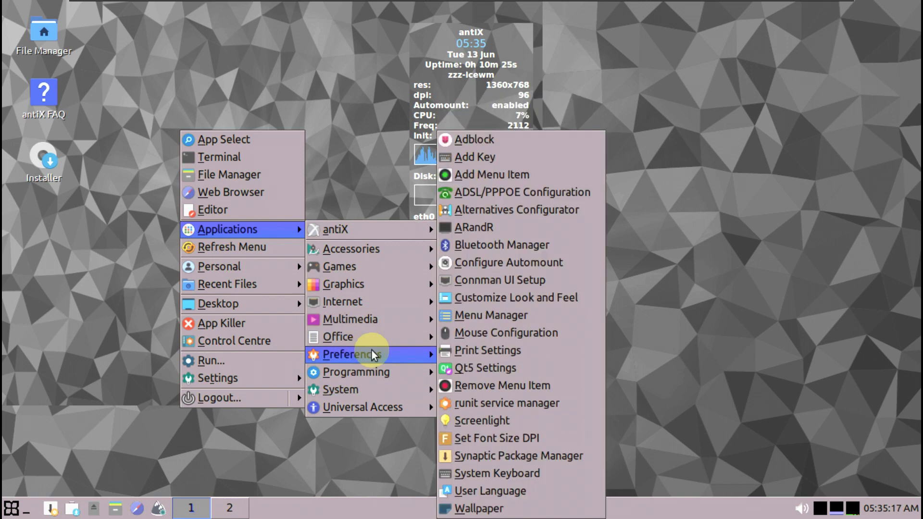
{"action": "left_click", "coordinate": [495, 506]}
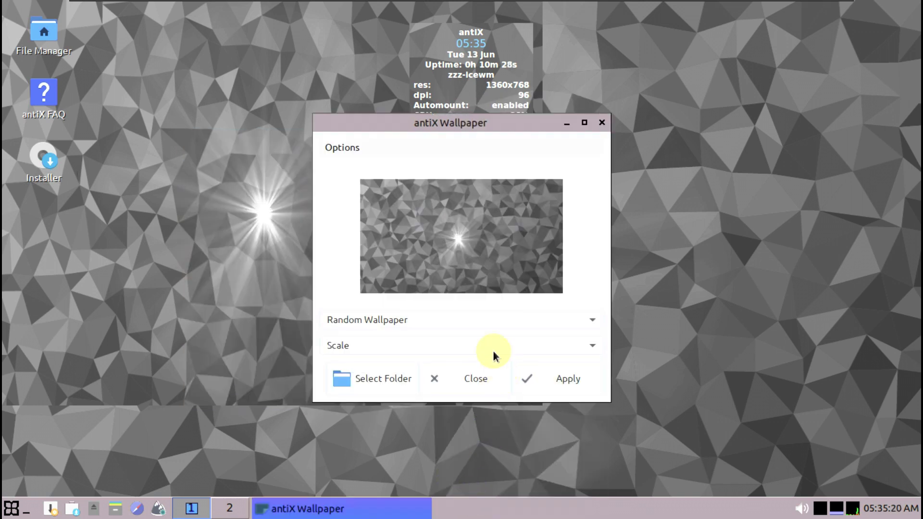
{"action": "left_click", "coordinate": [536, 382]}
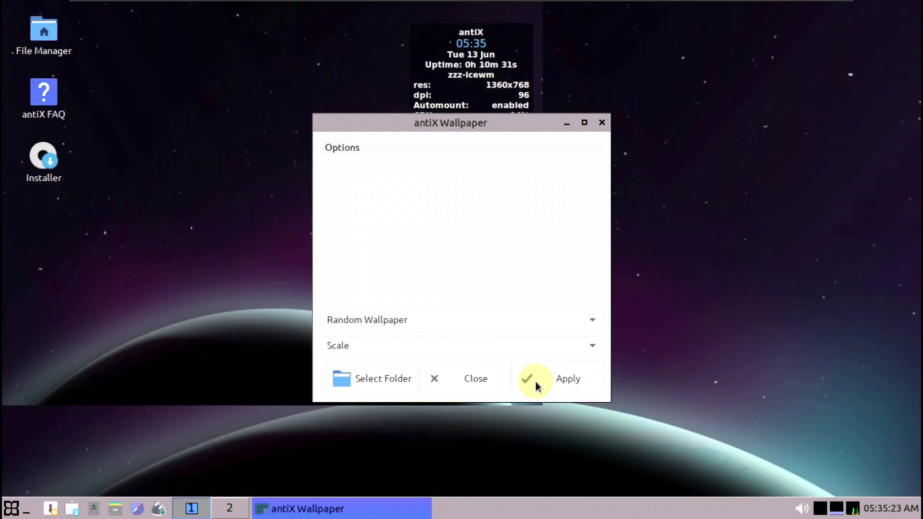
{"action": "left_click", "coordinate": [536, 381]}
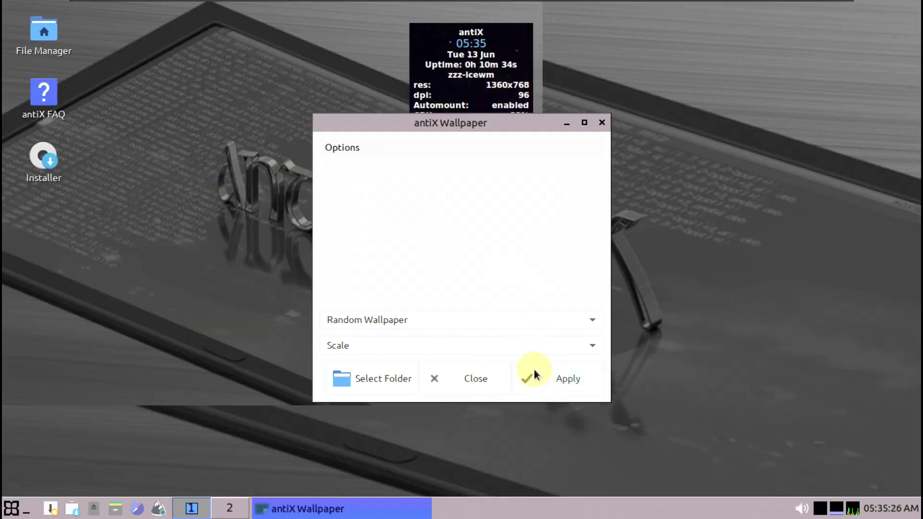
{"action": "left_click", "coordinate": [539, 376]}
{"action": "left_click", "coordinate": [538, 375]}
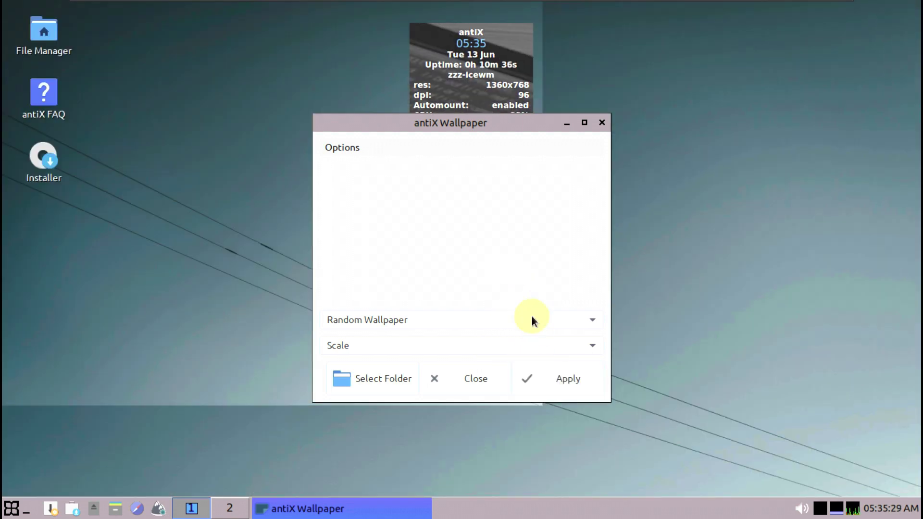
{"action": "left_click", "coordinate": [537, 376]}
{"action": "left_click", "coordinate": [547, 382]}
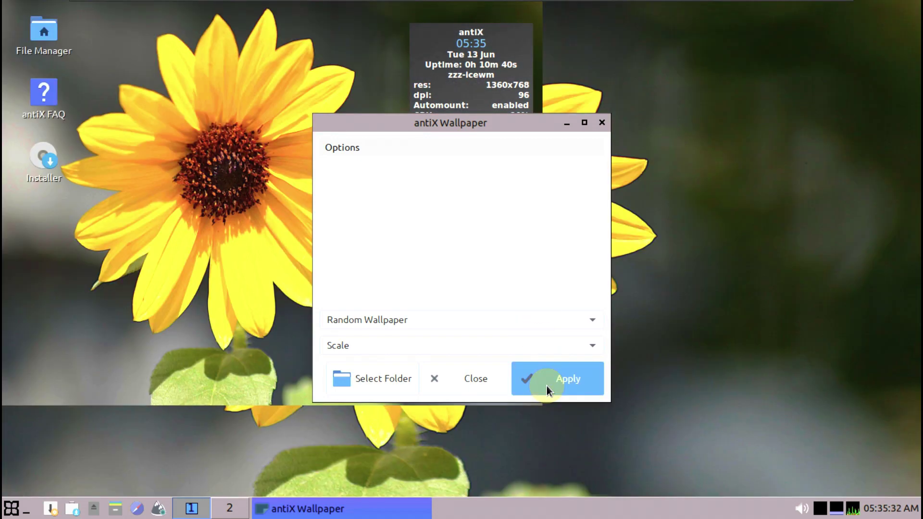
- Set the random wallpaper's sizing to Centre and apply it
{"action": "left_click", "coordinate": [545, 350]}
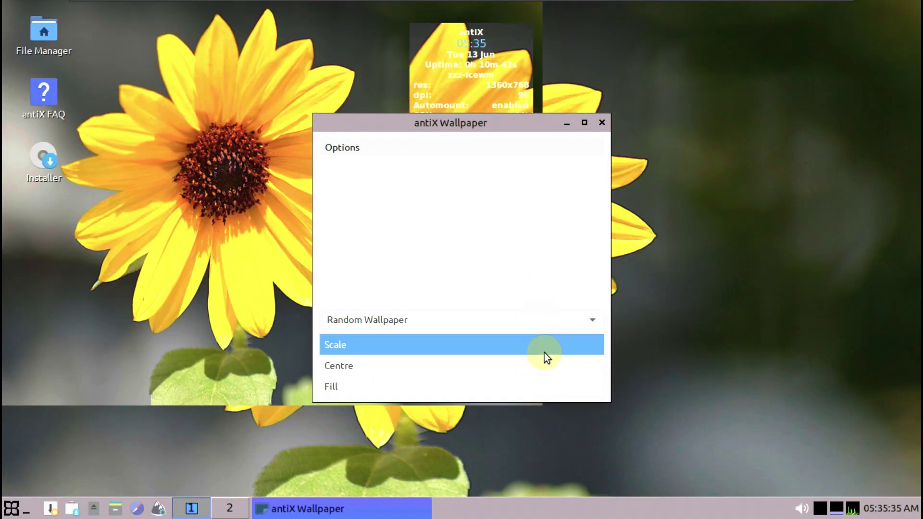
{"action": "left_click", "coordinate": [536, 370]}
{"action": "left_click", "coordinate": [554, 381]}
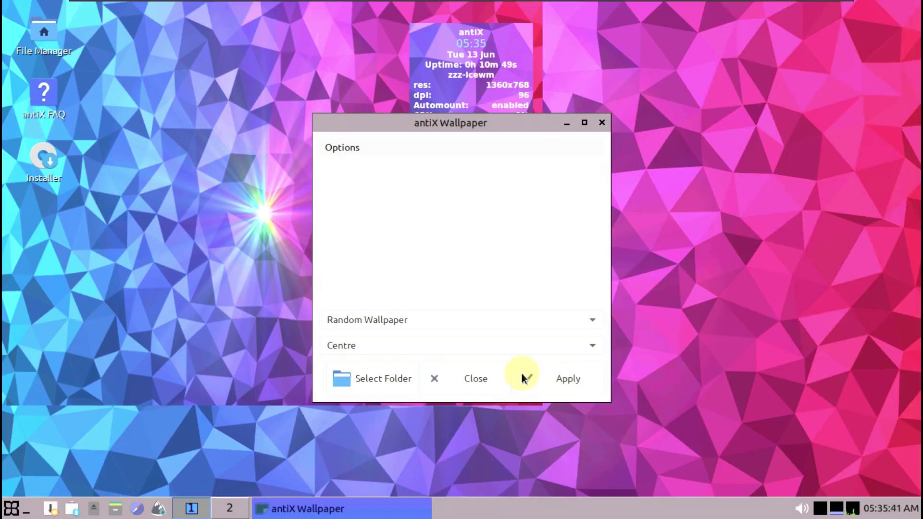
- Close the wallpaper tool and look through the application and personal entries of the desktop menu
{"action": "left_click", "coordinate": [500, 370]}
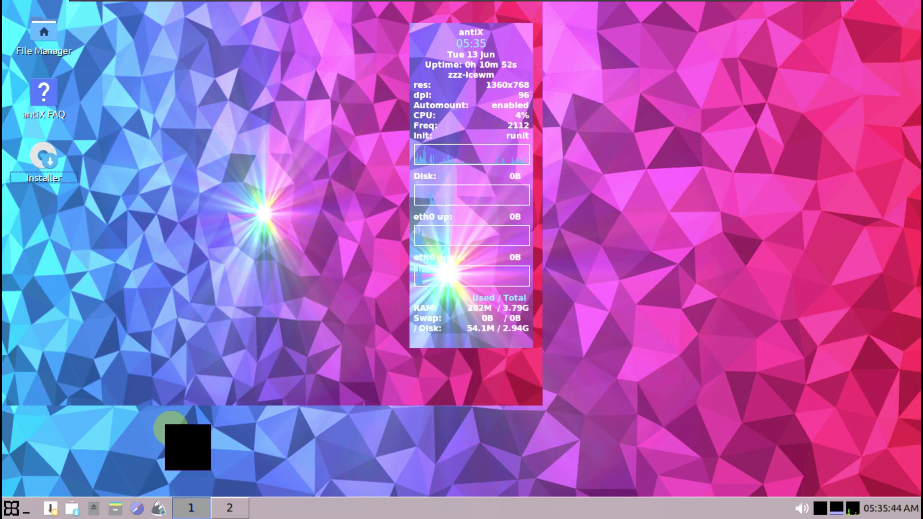
{"action": "right_click", "coordinate": [166, 96]}
{"action": "mouse_move", "coordinate": [282, 197]}
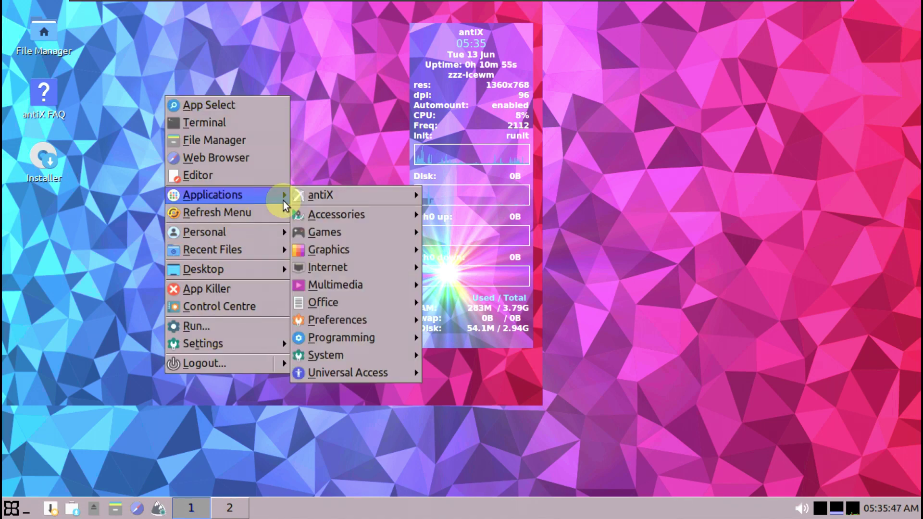
{"action": "mouse_move", "coordinate": [317, 342]}
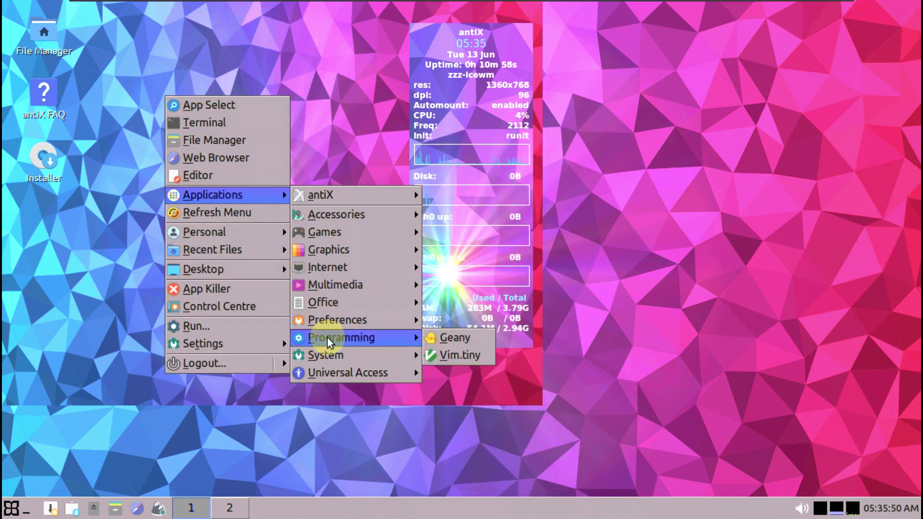
{"action": "mouse_move", "coordinate": [337, 356]}
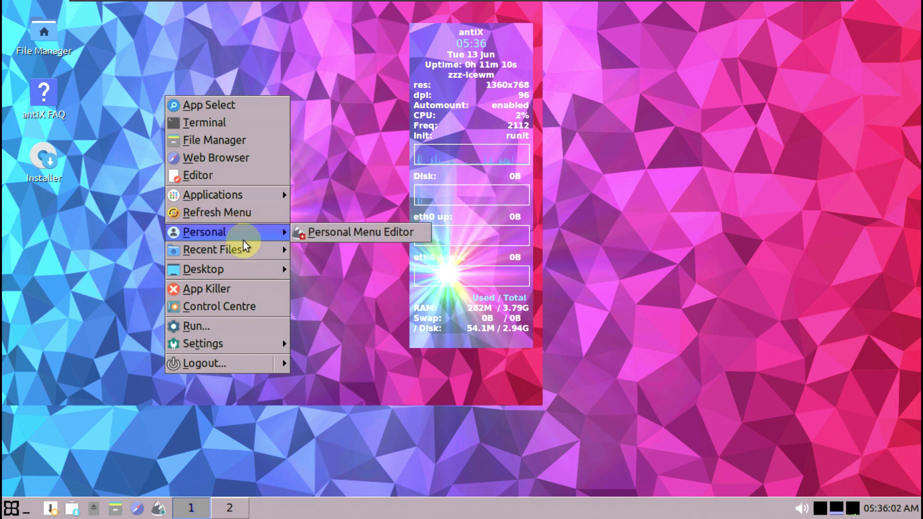
{"action": "mouse_move", "coordinate": [246, 270]}
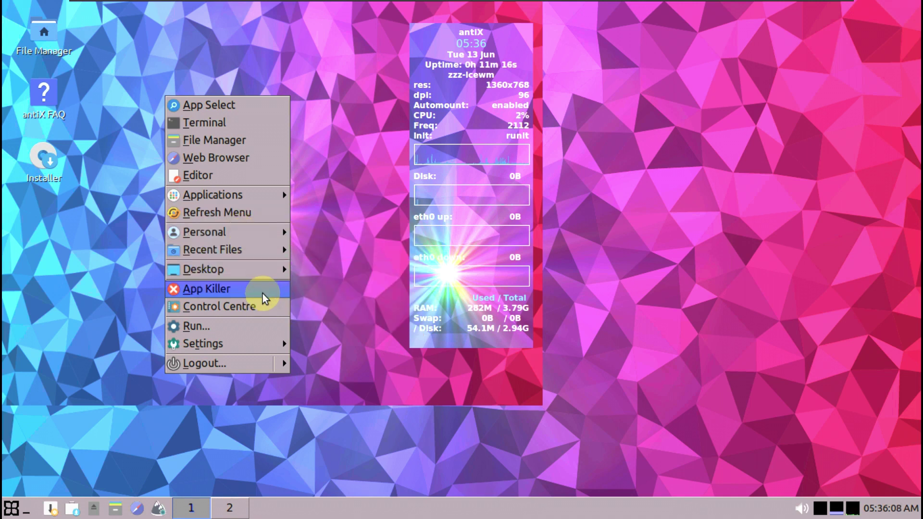
- Look through the window manager's settings, covering its preferences and the available themes, and leave the menu without choosing a theme
{"action": "mouse_move", "coordinate": [270, 345]}
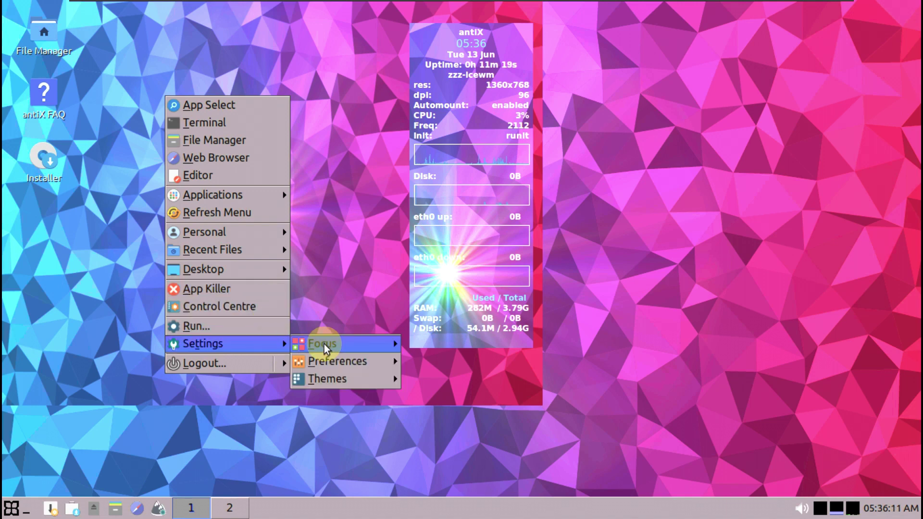
{"action": "mouse_move", "coordinate": [459, 331]}
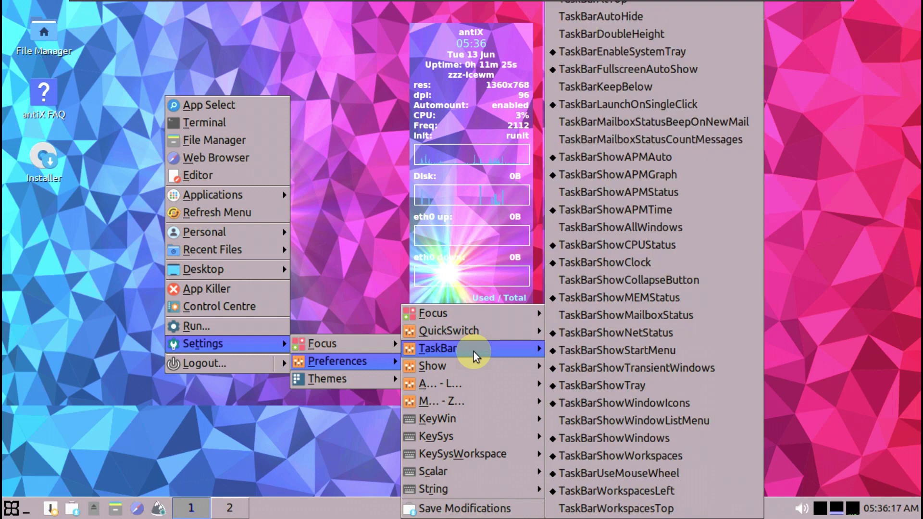
{"action": "mouse_move", "coordinate": [476, 366]}
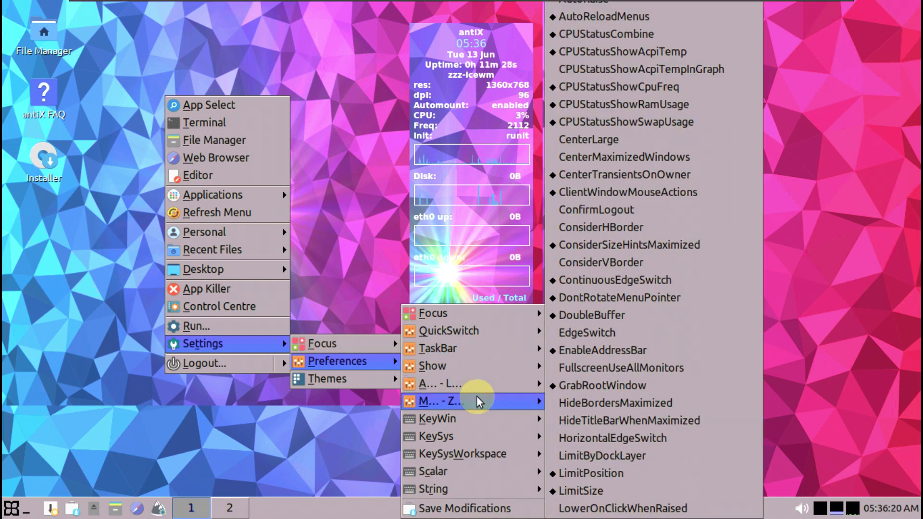
{"action": "mouse_move", "coordinate": [387, 380]}
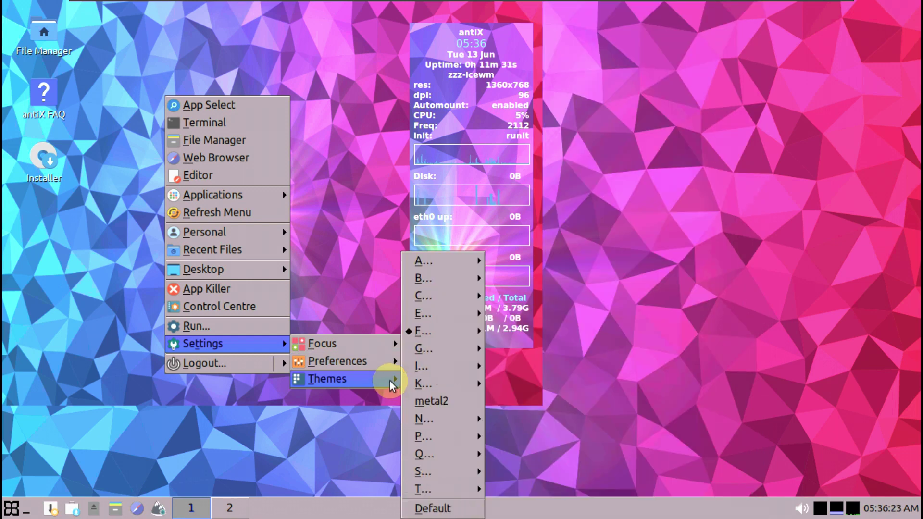
{"action": "mouse_move", "coordinate": [459, 274]}
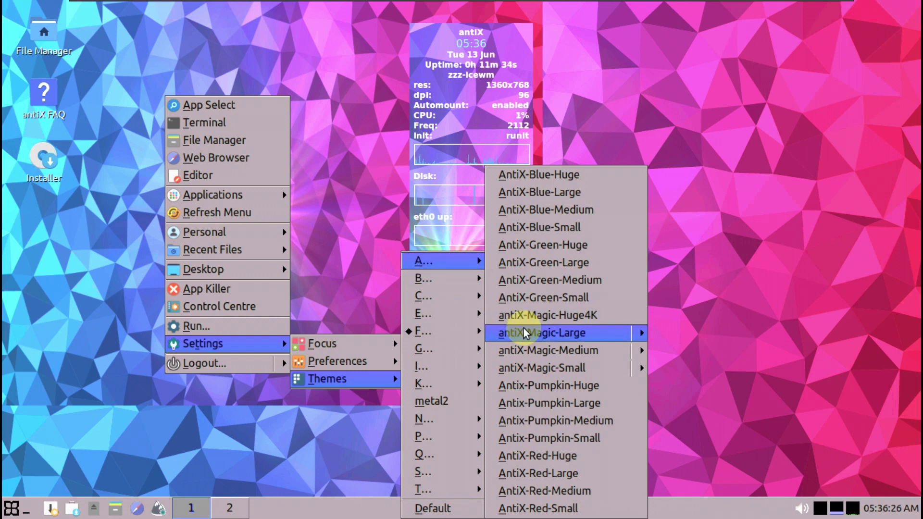
{"action": "mouse_move", "coordinate": [637, 375]}
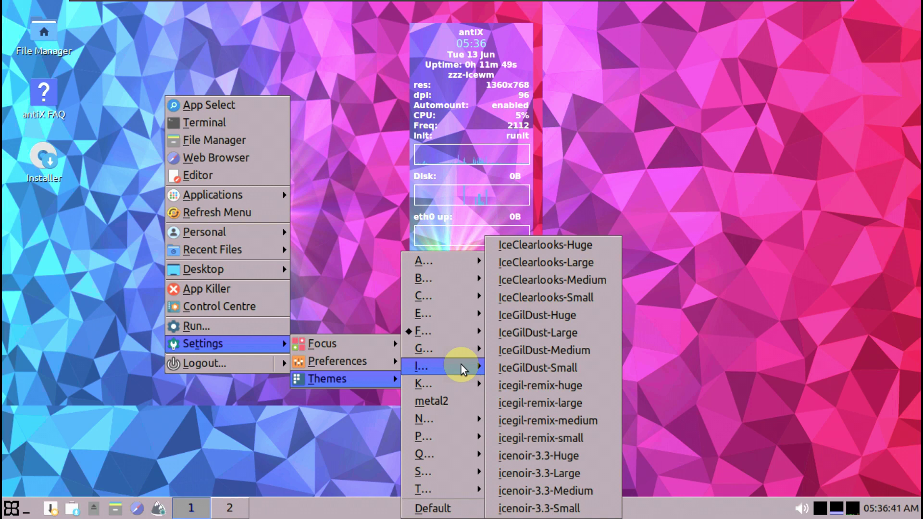
{"action": "mouse_move", "coordinate": [464, 386]}
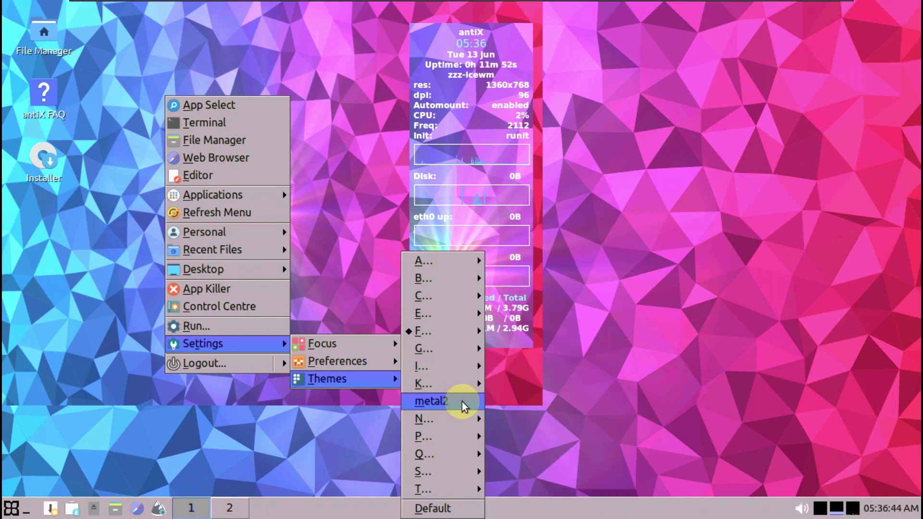
{"action": "mouse_move", "coordinate": [479, 453]}
{"action": "mouse_move", "coordinate": [481, 470]}
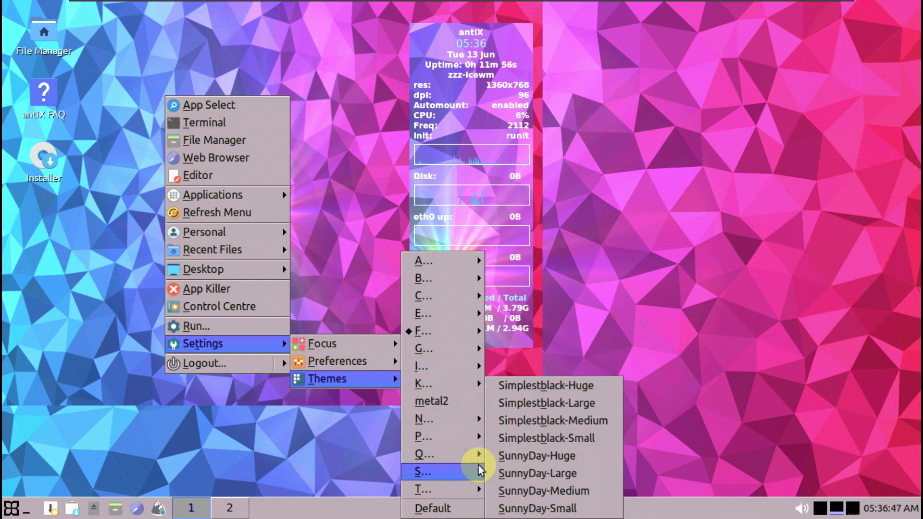
{"action": "mouse_move", "coordinate": [476, 489]}
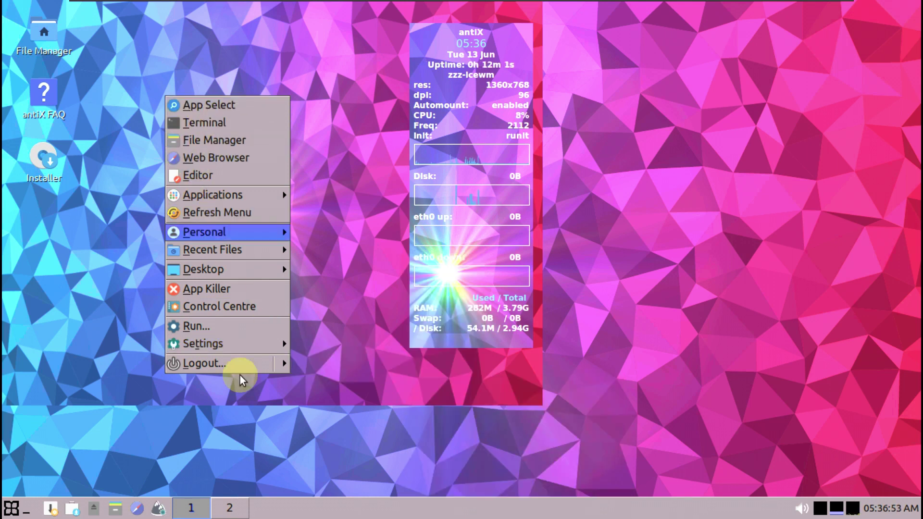
{"action": "left_click", "coordinate": [81, 375]}
- Open the file manager and start antiX Updater, entering the account password to authorize it
{"action": "left_click", "coordinate": [115, 508]}
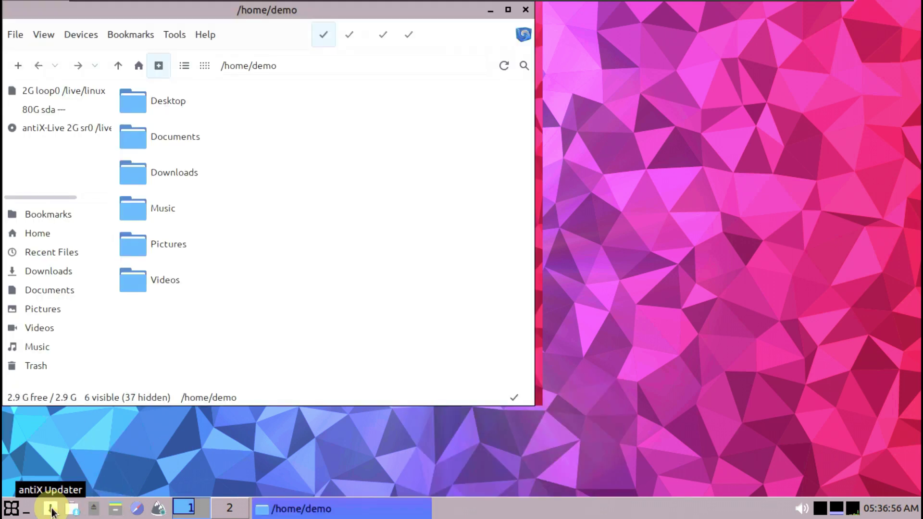
{"action": "left_click", "coordinate": [51, 508]}
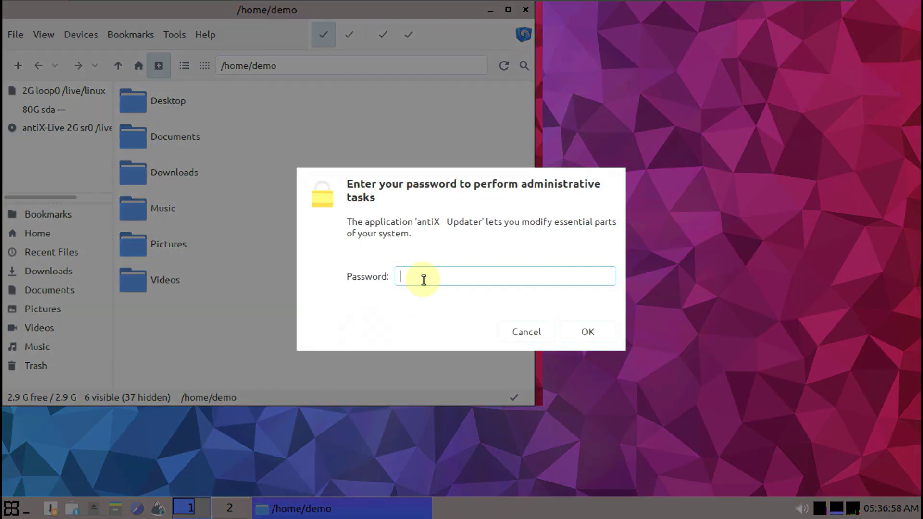
{"action": "type", "text": "demo"}
{"action": "key", "text": "Return"}
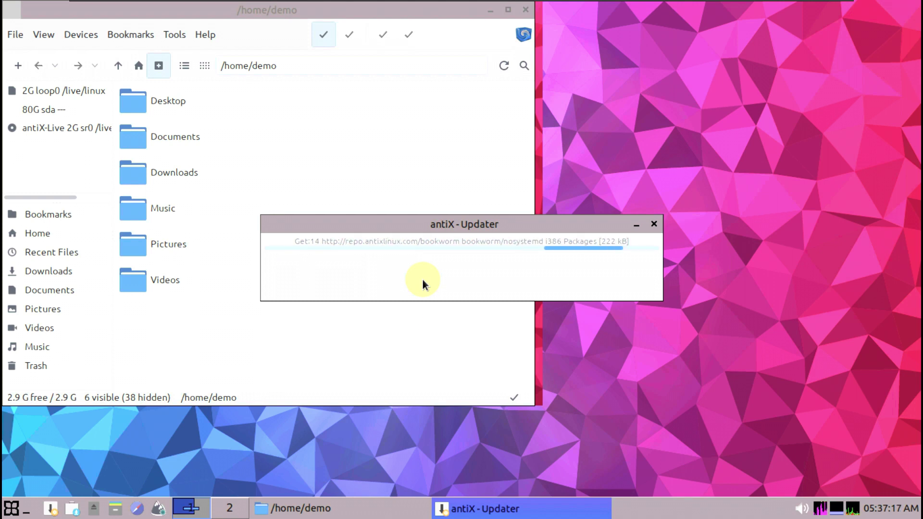
- Check the help options of the file manager and close its window
{"action": "left_click", "coordinate": [205, 34]}
{"action": "left_click", "coordinate": [205, 34]}
{"action": "left_click", "coordinate": [206, 31]}
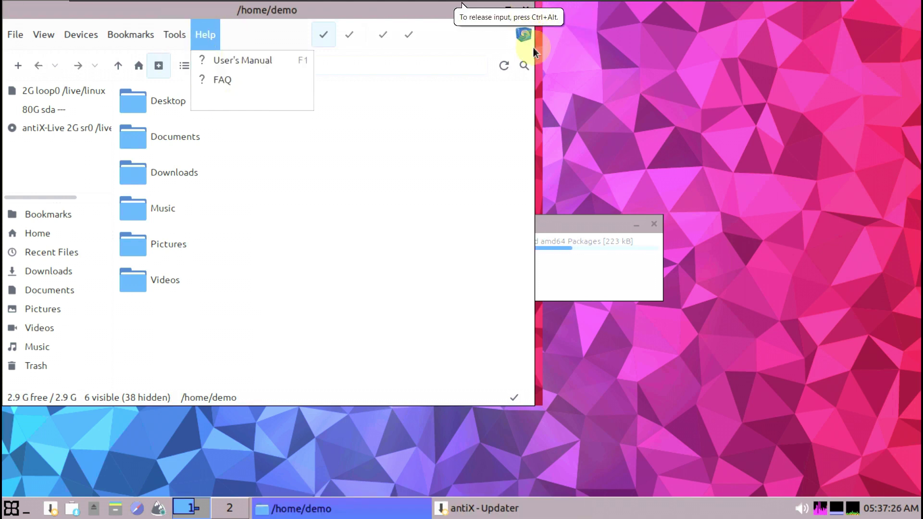
{"action": "left_click", "coordinate": [526, 9]}
{"action": "left_click", "coordinate": [526, 9]}
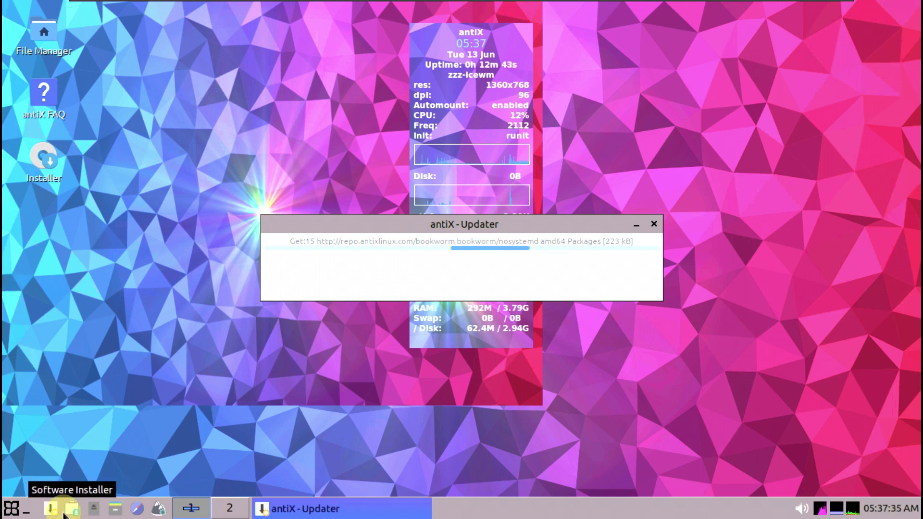
- View the window manager's About information and close it
{"action": "right_click", "coordinate": [485, 507]}
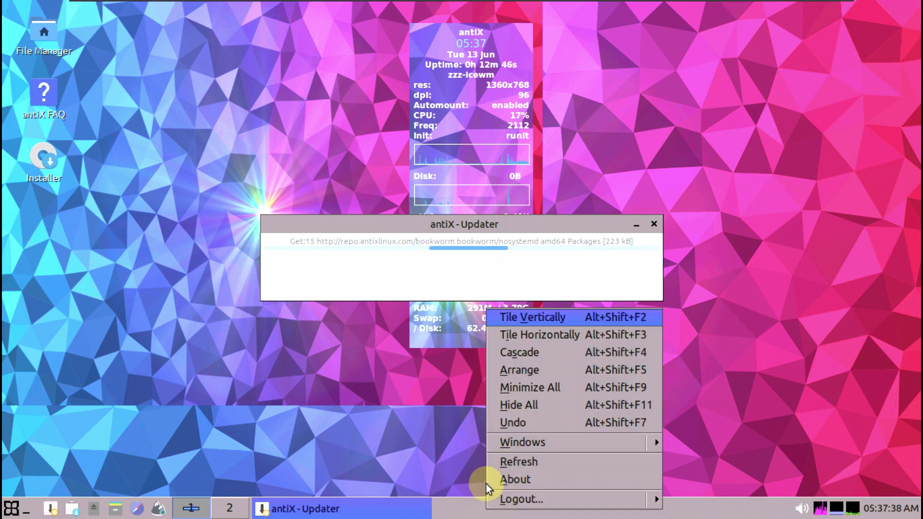
{"action": "left_click", "coordinate": [502, 480]}
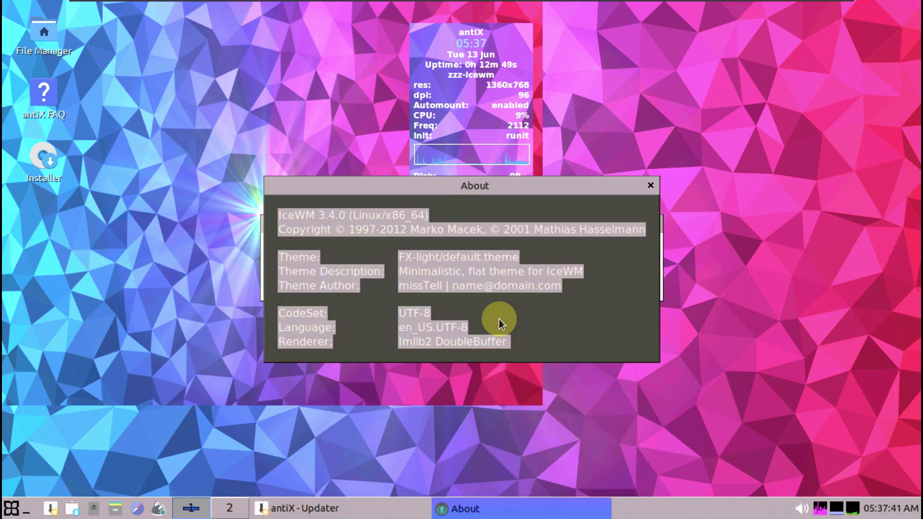
{"action": "left_click", "coordinate": [650, 186]}
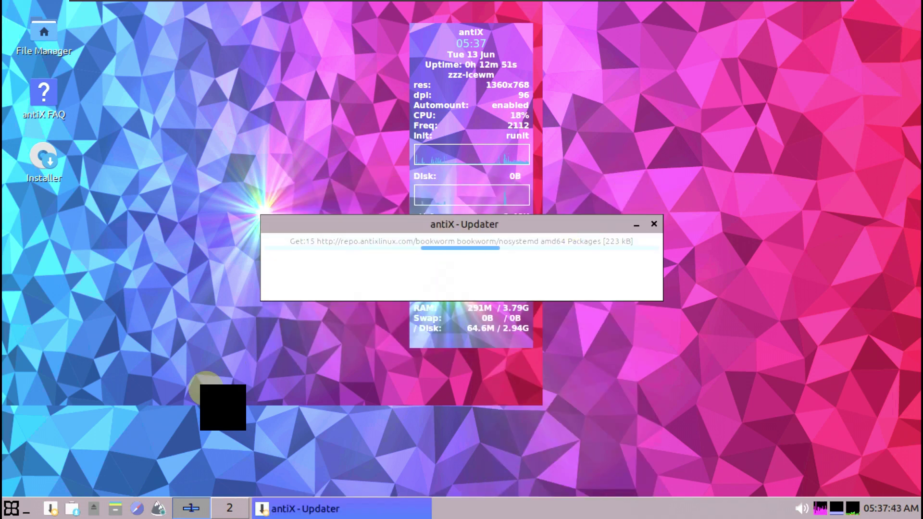
- Open the Package Installer and check its Enabled Repos and Debian Backports package lists, dismissing the dialogs
{"action": "left_click", "coordinate": [72, 508]}
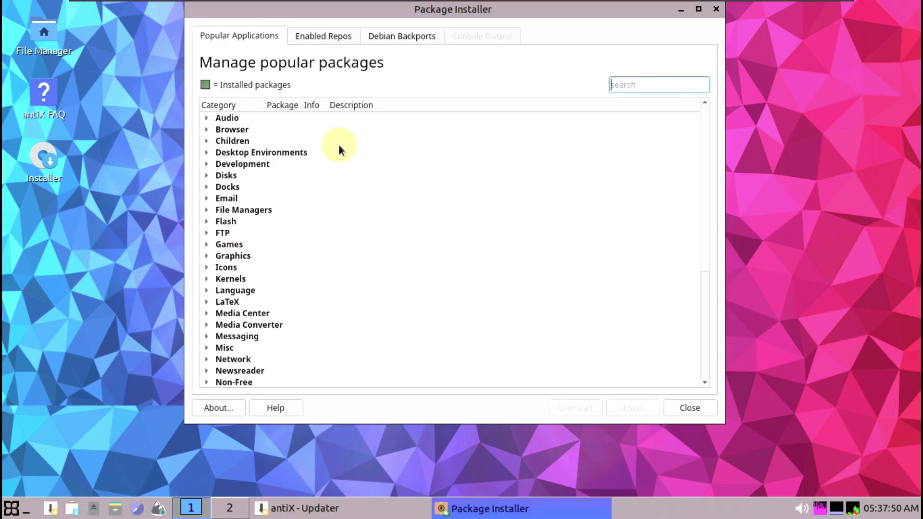
{"action": "left_click", "coordinate": [329, 36]}
{"action": "left_click", "coordinate": [409, 36]}
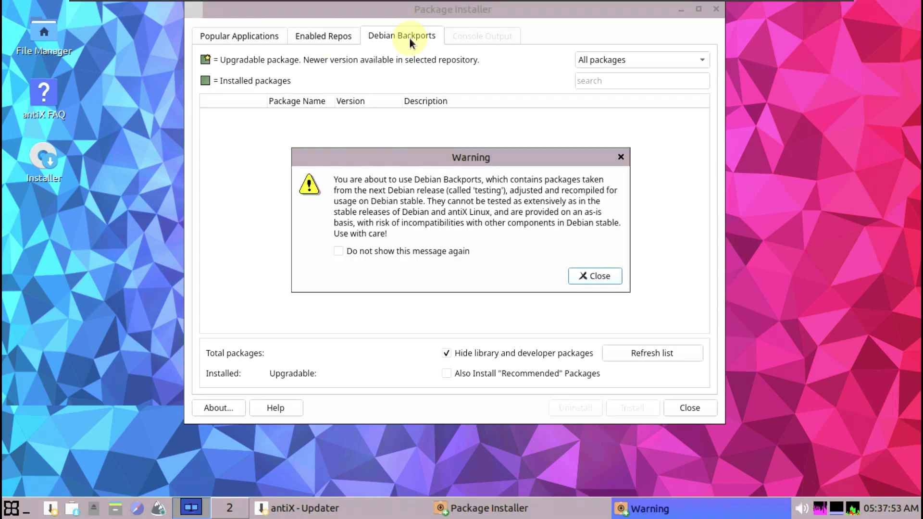
{"action": "left_click", "coordinate": [578, 276]}
{"action": "left_click", "coordinate": [582, 217]}
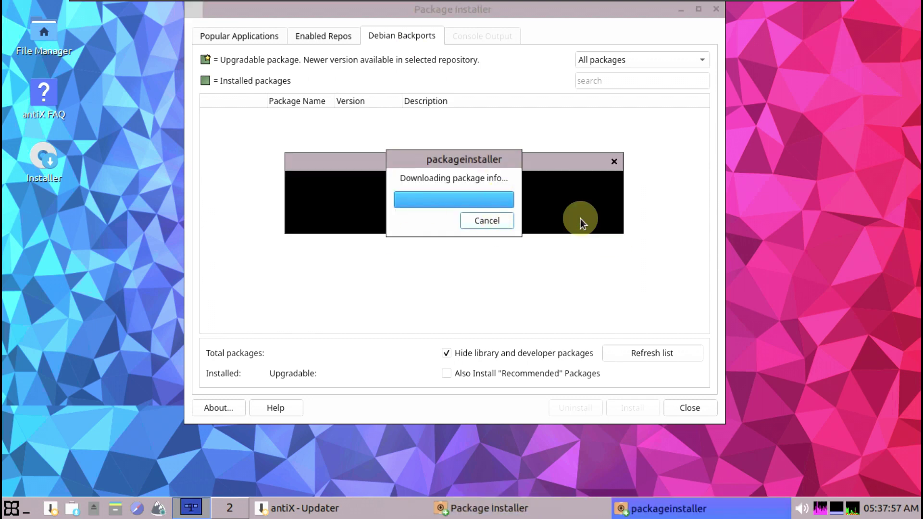
- Return to the popular applications, clear the open dialogs, and look through the Audio and Browser categories
{"action": "left_click", "coordinate": [251, 43]}
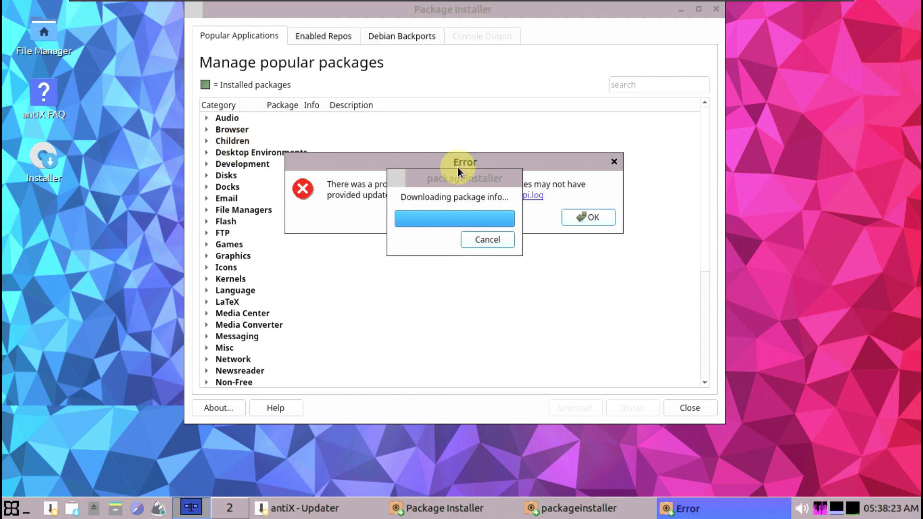
{"action": "left_click_drag", "start_coordinate": [458, 177], "coordinate": [133, 231]}
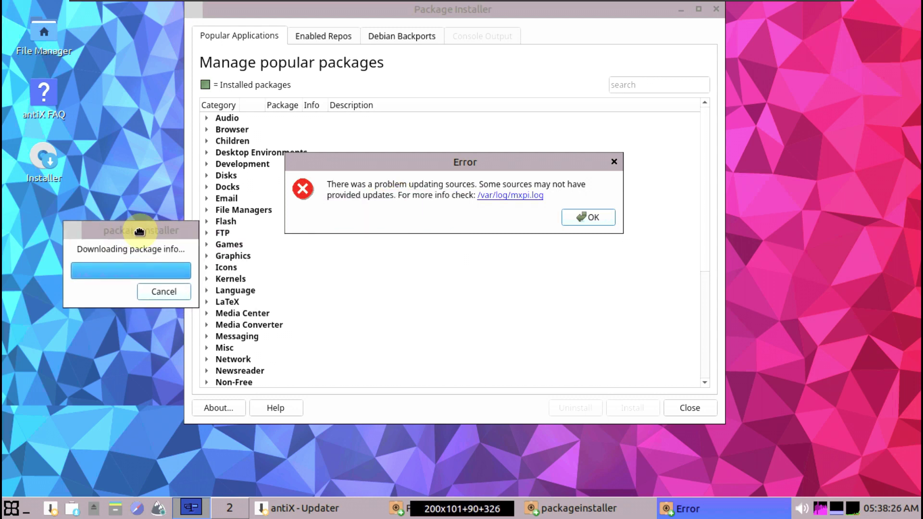
{"action": "left_click", "coordinate": [583, 214]}
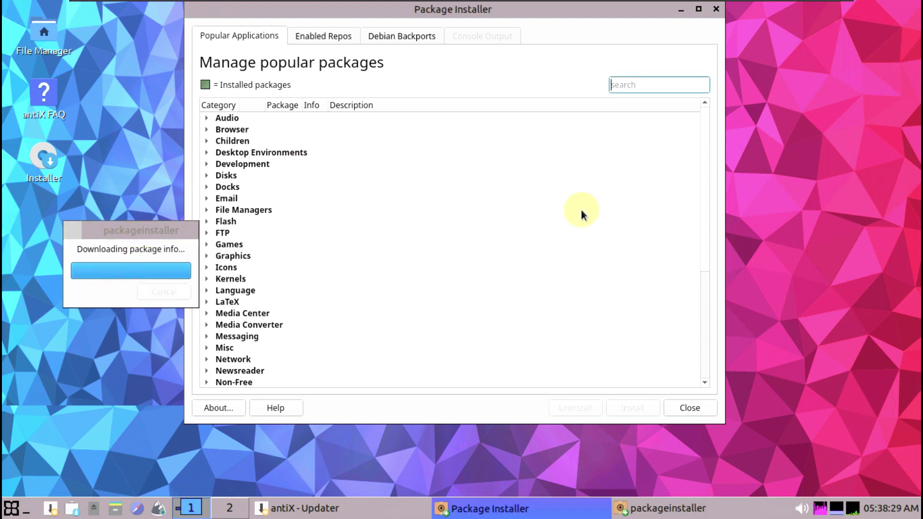
{"action": "left_click", "coordinate": [210, 121]}
{"action": "left_click", "coordinate": [210, 121]}
{"action": "left_click", "coordinate": [211, 129]}
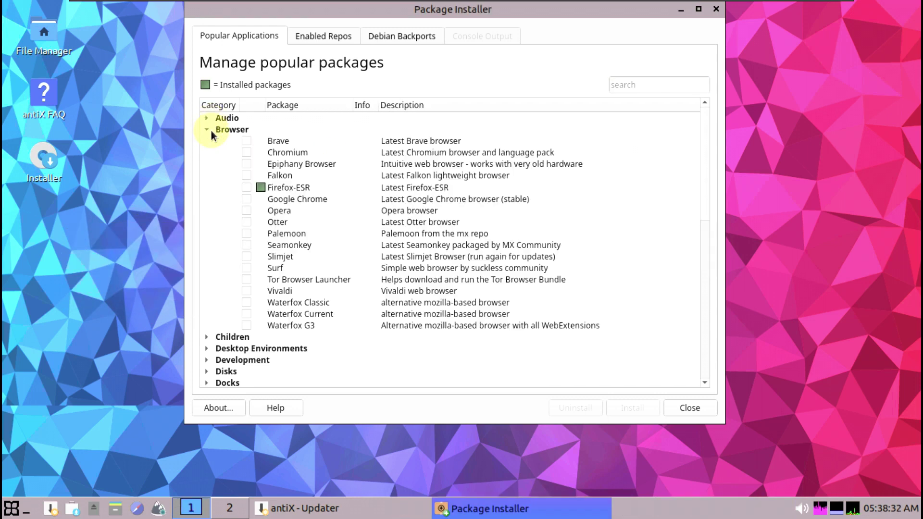
{"action": "left_click", "coordinate": [212, 129]}
- Revisit the Enabled Repos and Debian Backports package lists and dismiss the error dialogs
{"action": "left_click", "coordinate": [315, 40]}
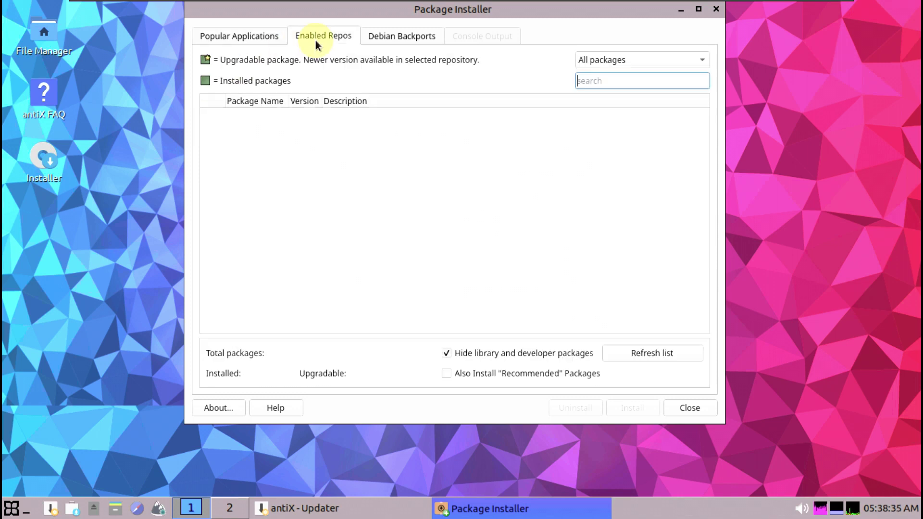
{"action": "left_click", "coordinate": [369, 43]}
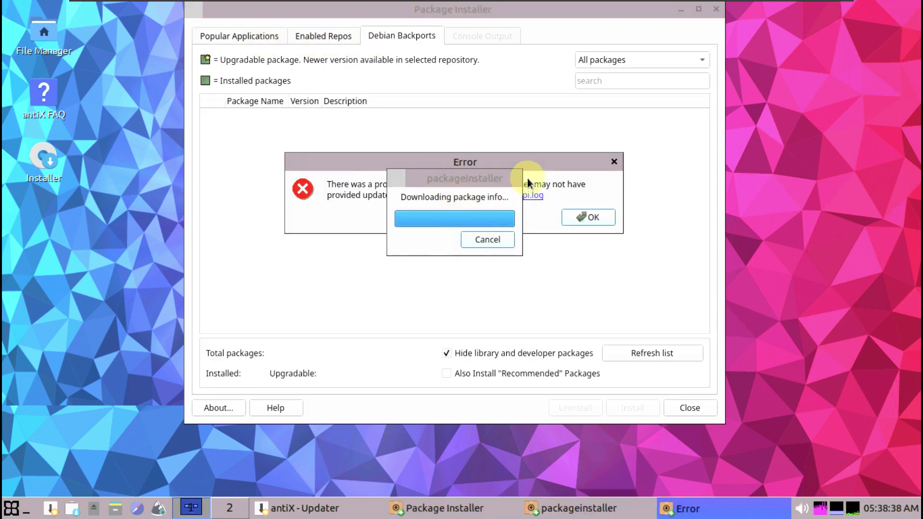
{"action": "left_click", "coordinate": [576, 218]}
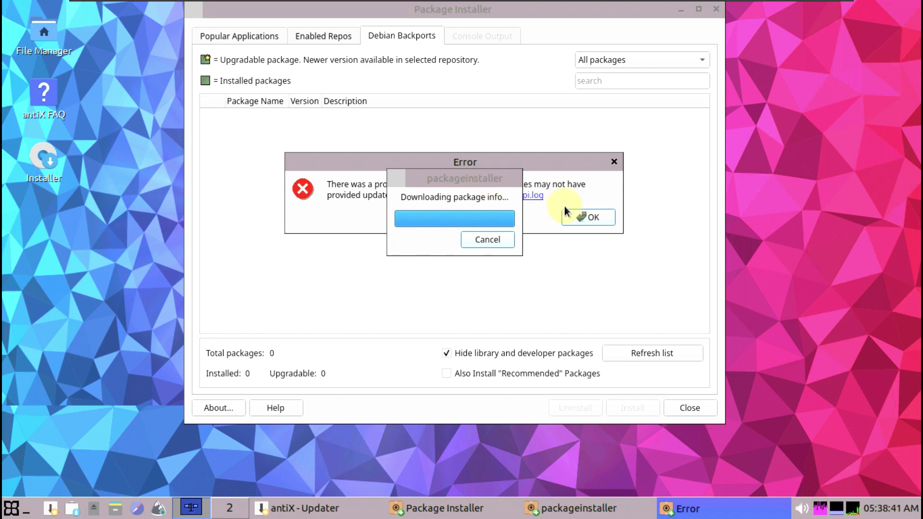
{"action": "left_click", "coordinate": [569, 217]}
- Return to the popular applications, look down the category list, and view the Package Installer's About information
{"action": "left_click", "coordinate": [248, 39]}
{"action": "scroll", "coordinate": [335, 346], "scroll_direction": "down", "scroll_amount": 2}
{"action": "scroll", "coordinate": [335, 346], "scroll_direction": "down", "scroll_amount": 3}
{"action": "left_click", "coordinate": [216, 407]}
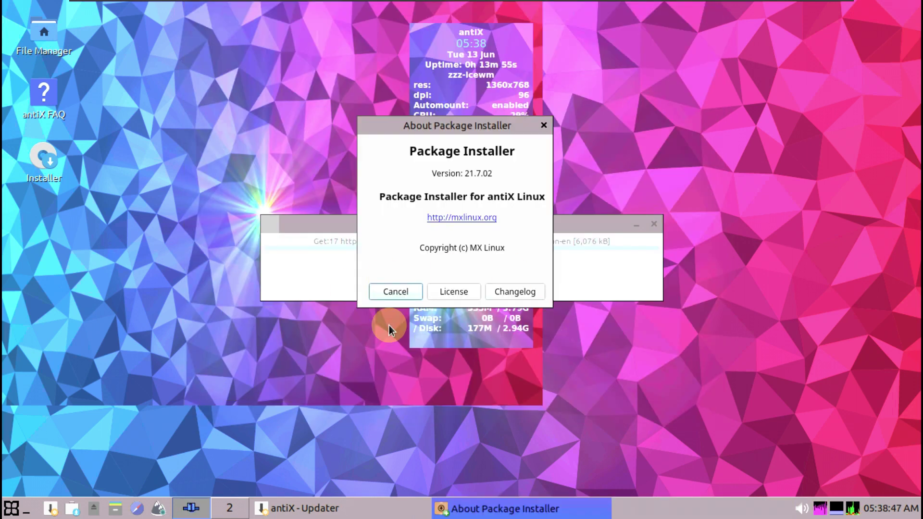
{"action": "left_click", "coordinate": [415, 293]}
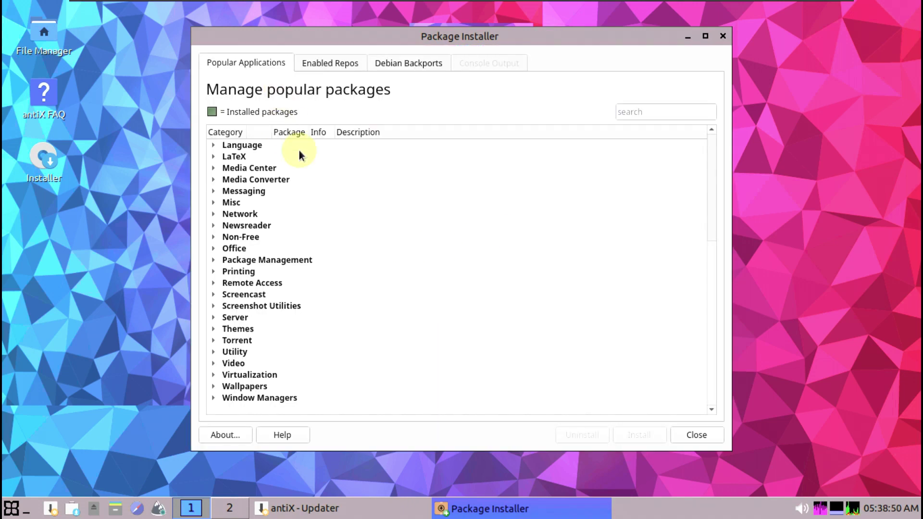
- Examine the Language category of the popular packages and expand the Office category
{"action": "left_click", "coordinate": [212, 146]}
{"action": "left_click", "coordinate": [212, 146]}
{"action": "left_click", "coordinate": [215, 250]}
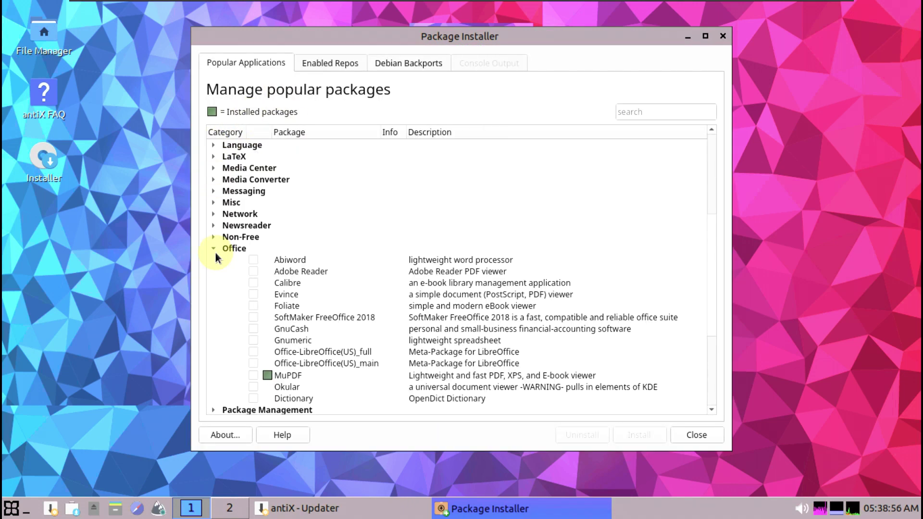
- Collapse the Office category and look through the Wallpapers, Window Managers and Themes categories of the popular packages
{"action": "left_click", "coordinate": [216, 253]}
{"action": "left_click", "coordinate": [213, 386]}
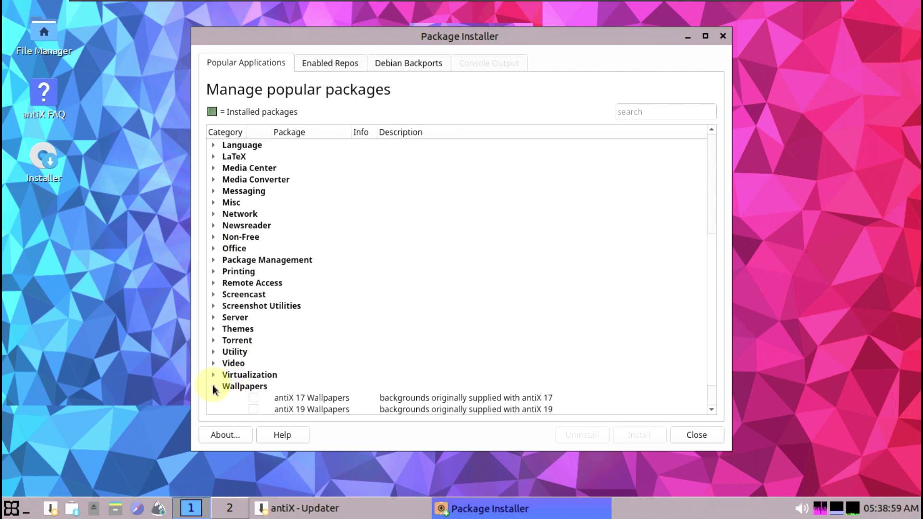
{"action": "left_click", "coordinate": [217, 399]}
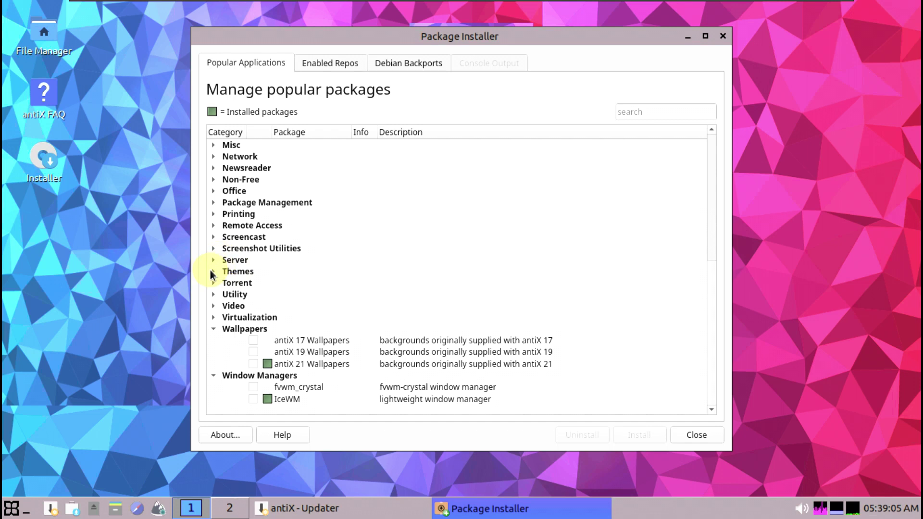
{"action": "left_click", "coordinate": [213, 272]}
- Close the Package Installer and the updater's progress window
{"action": "left_click", "coordinate": [697, 437]}
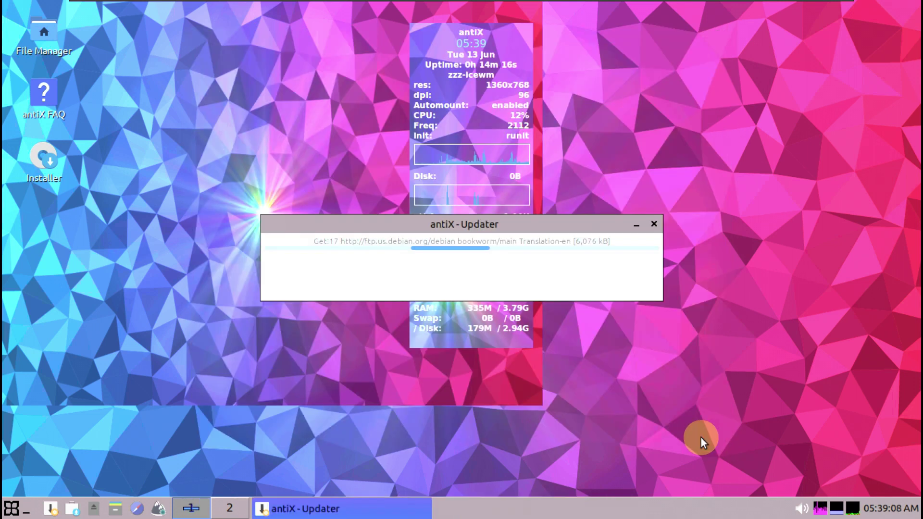
{"action": "left_click", "coordinate": [657, 223]}
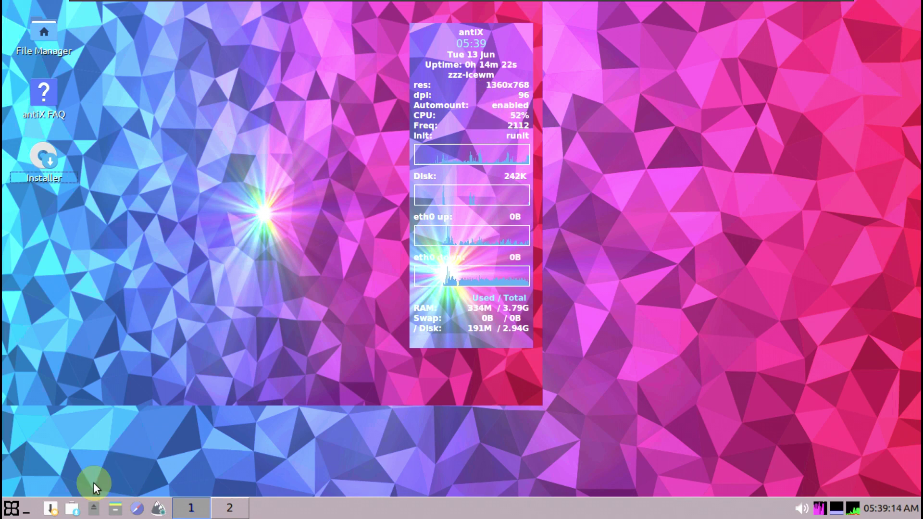
- Look through the application categories, launch Task Manager and maximize its window
{"action": "left_click", "coordinate": [14, 508]}
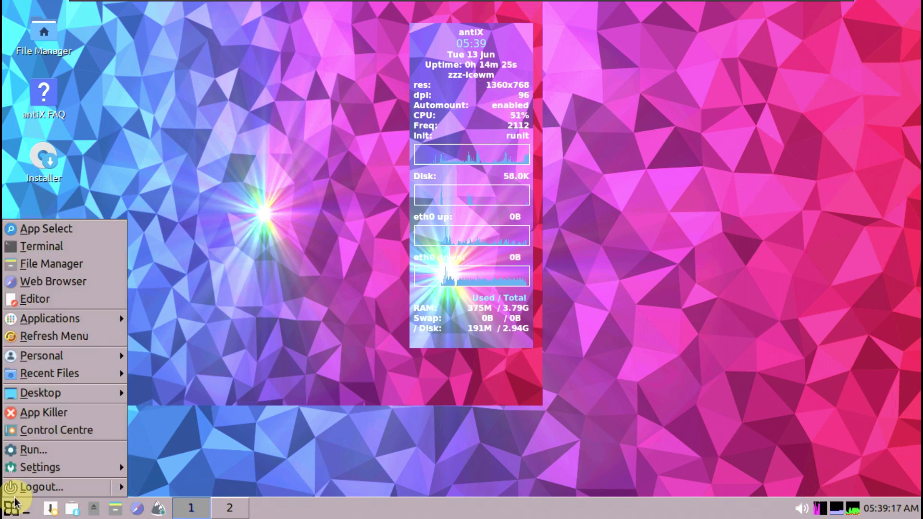
{"action": "left_click", "coordinate": [54, 245]}
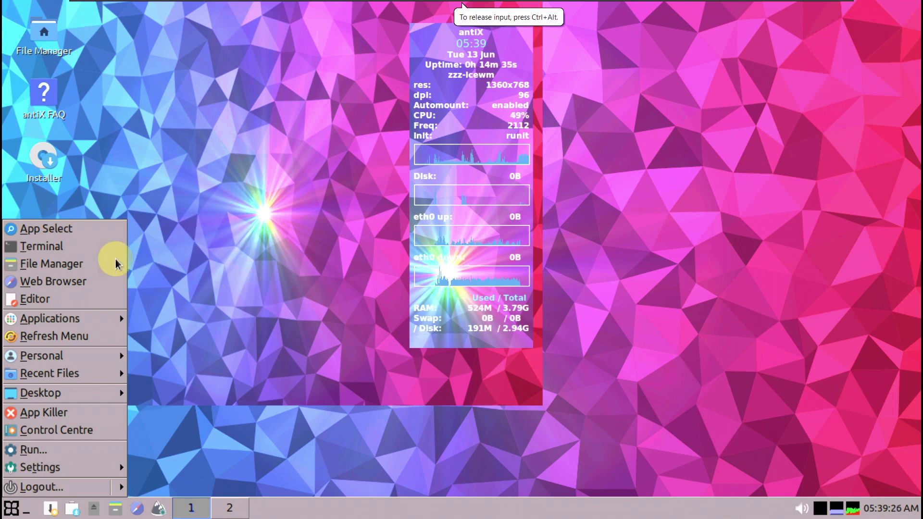
{"action": "mouse_move", "coordinate": [86, 318]}
{"action": "mouse_move", "coordinate": [247, 319]}
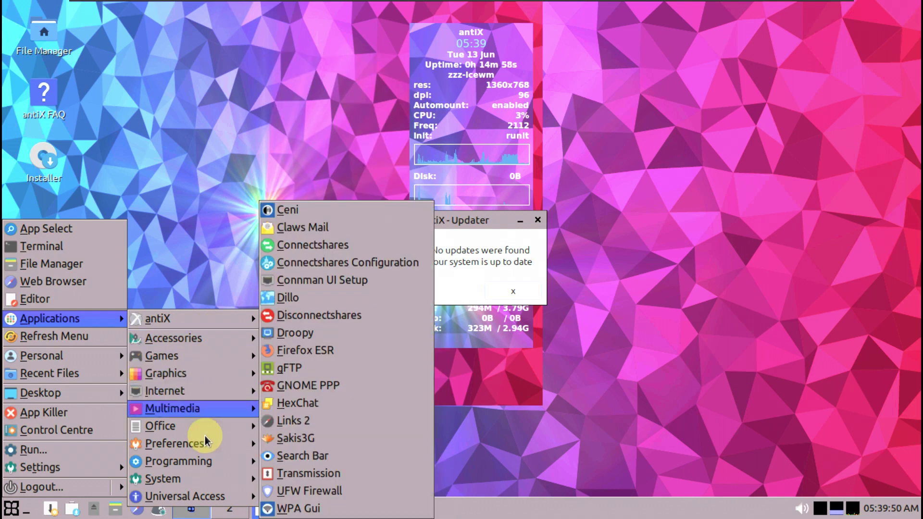
{"action": "left_click", "coordinate": [294, 473]}
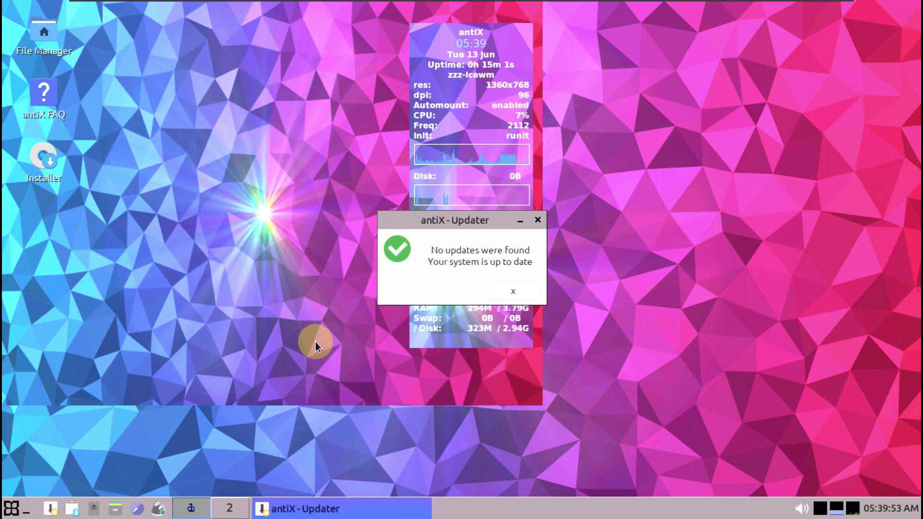
{"action": "left_click", "coordinate": [312, 11]}
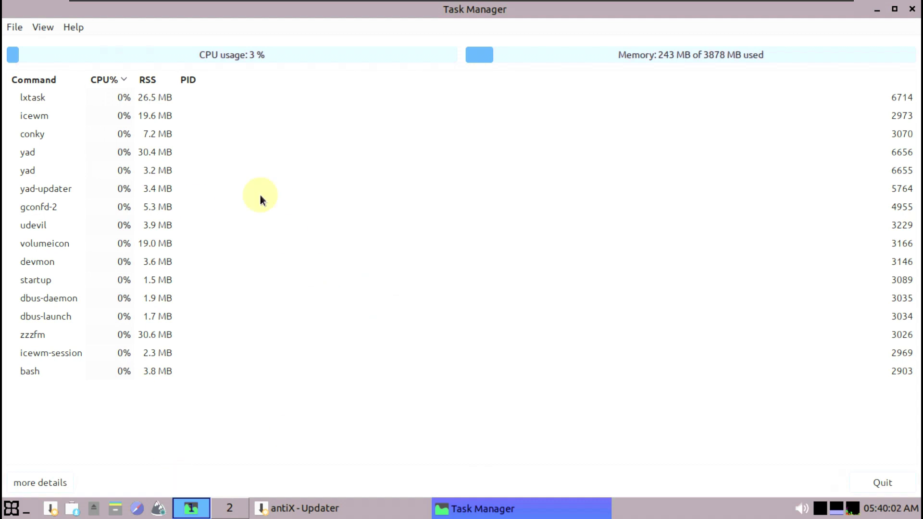
- View the processes with more details, quit Task Manager and dismiss the updater's message
{"action": "left_click", "coordinate": [42, 481]}
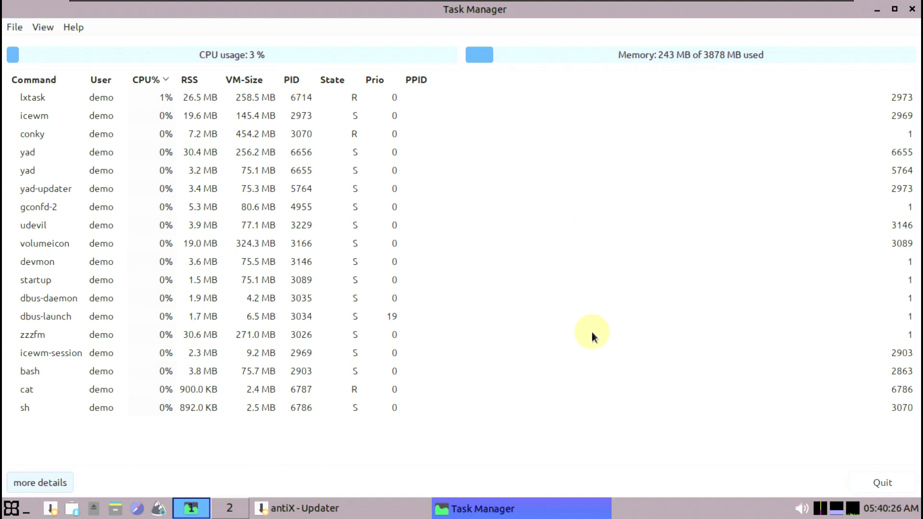
{"action": "left_click", "coordinate": [870, 483]}
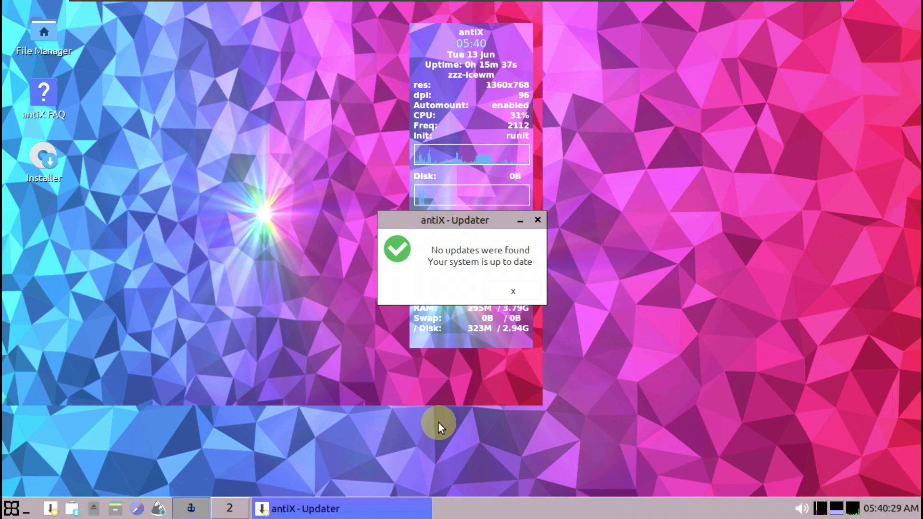
{"action": "left_click", "coordinate": [511, 290]}
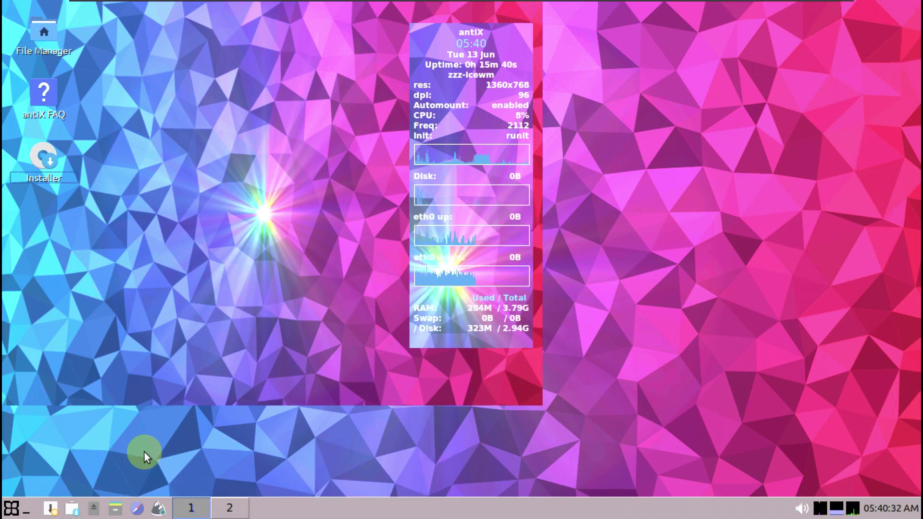
- Open the Logout dialog and shut down the live antiX system
{"action": "left_click", "coordinate": [11, 508]}
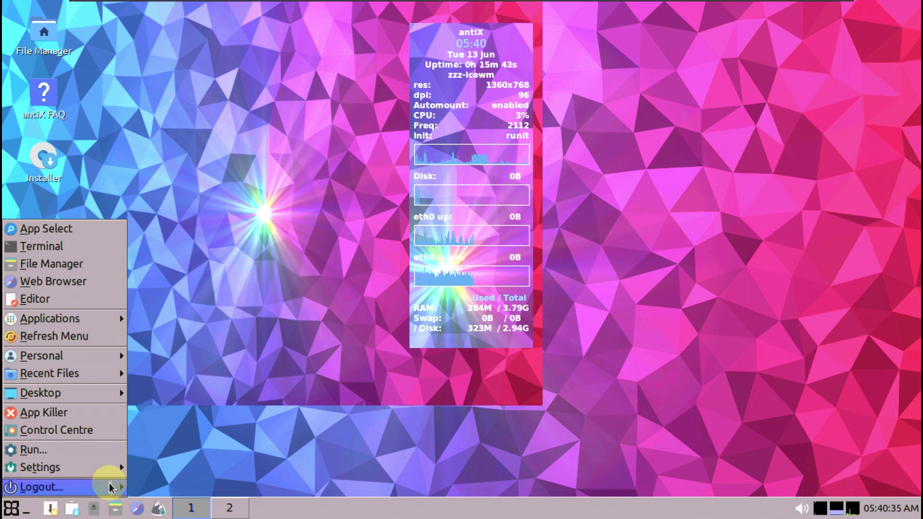
{"action": "mouse_move", "coordinate": [115, 487]}
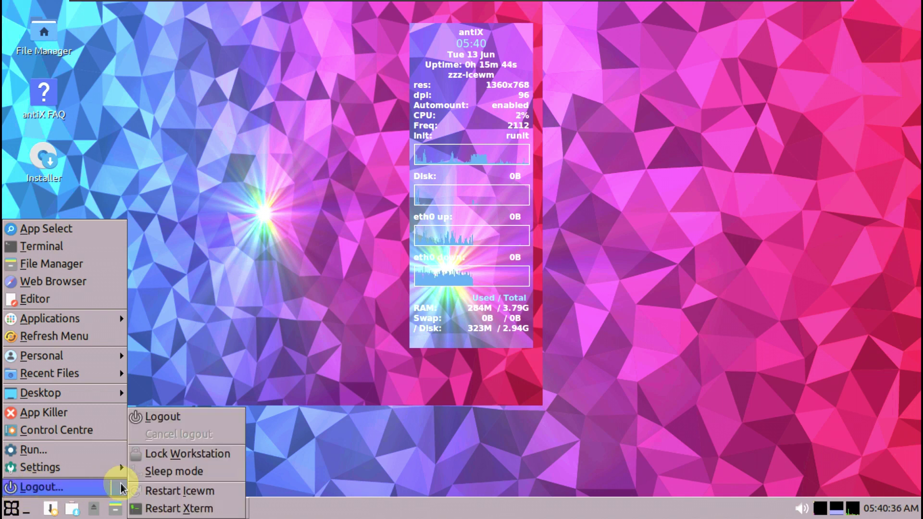
{"action": "left_click", "coordinate": [209, 423]}
{"action": "left_click", "coordinate": [543, 314]}
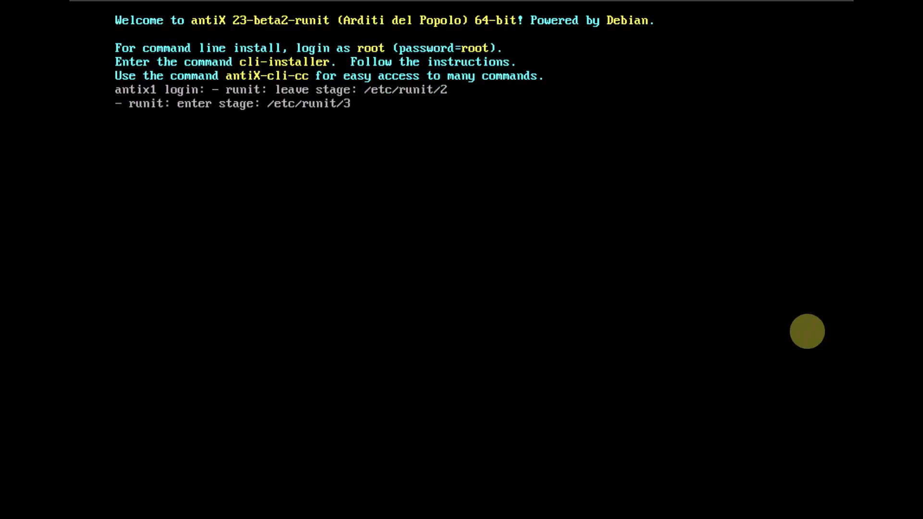